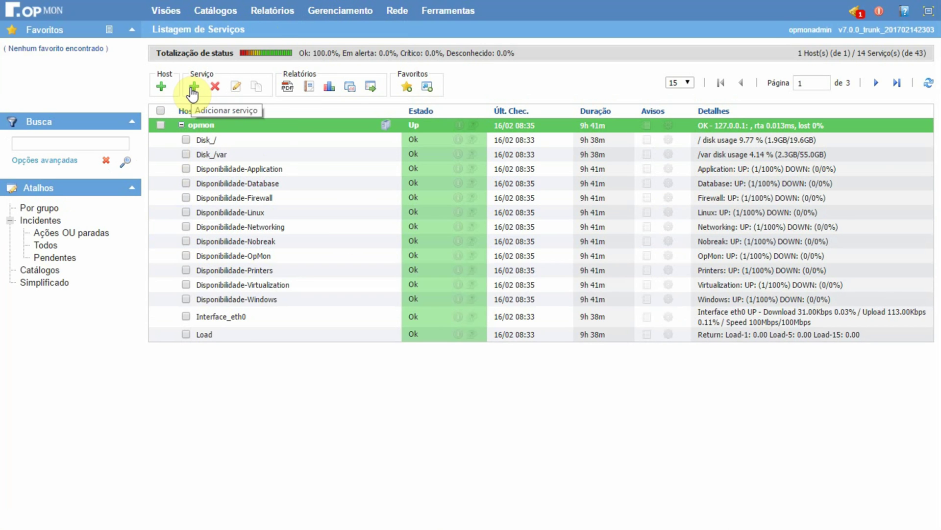
Step: Start adding a new host and review the monitoring models for Amazon Web Services, Protocolos, Banco de dados and Linux
left_click(162, 88)
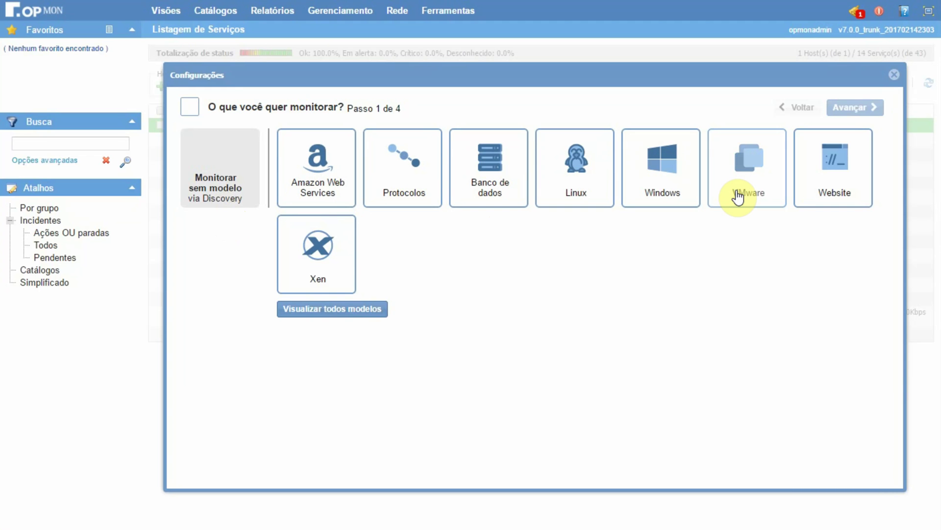
left_click(319, 207)
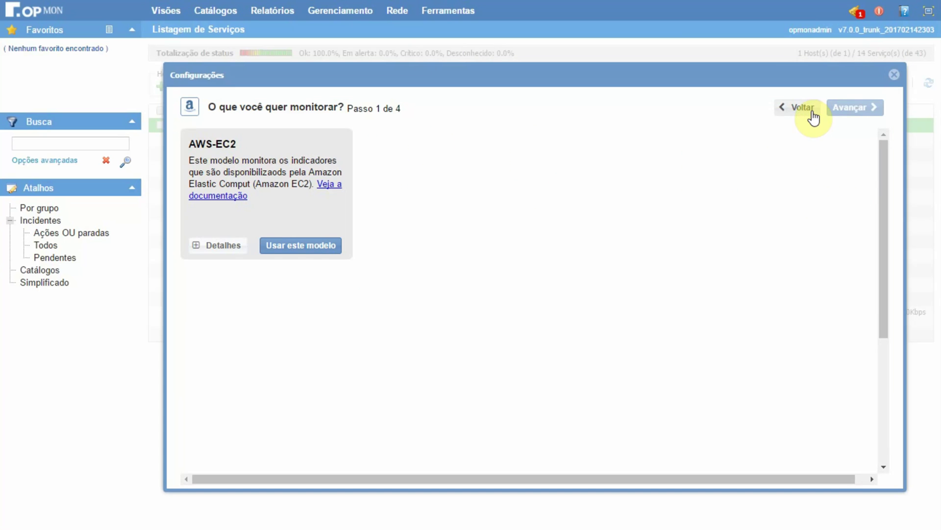
left_click(809, 109)
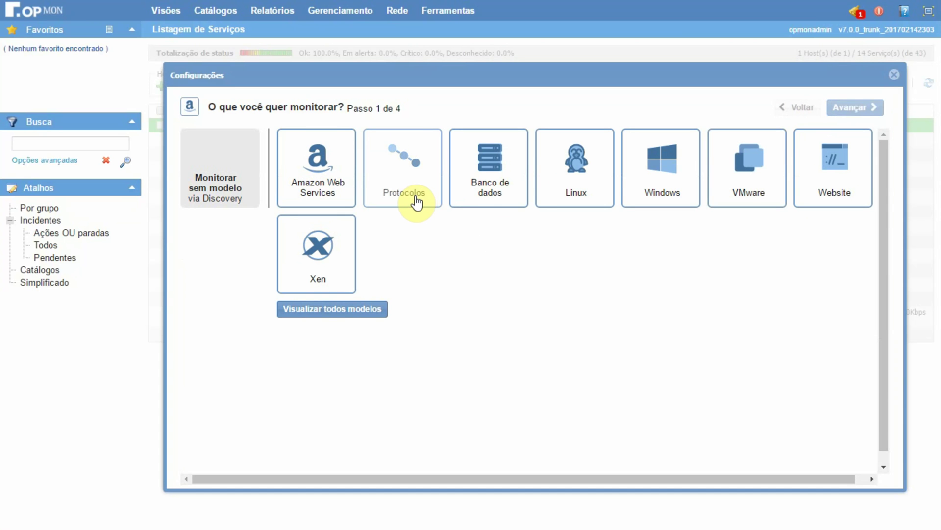
left_click(417, 201)
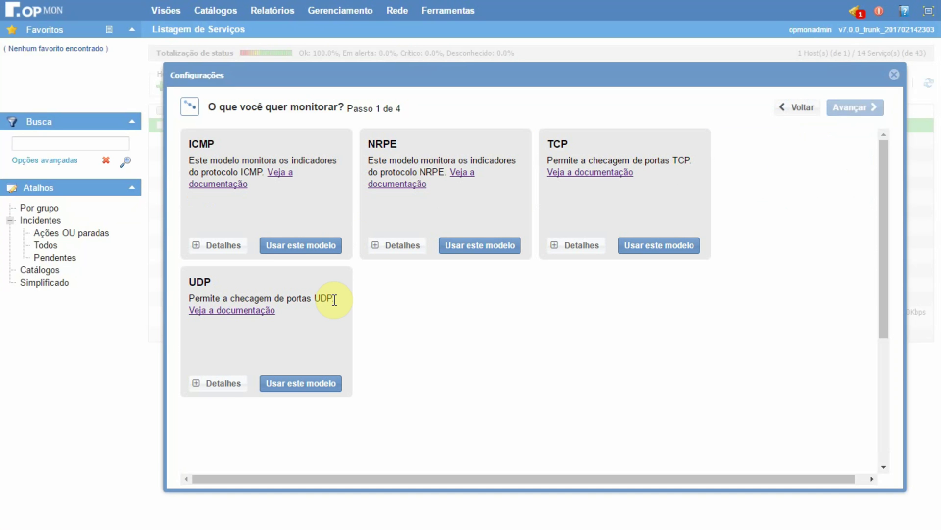
left_click(795, 107)
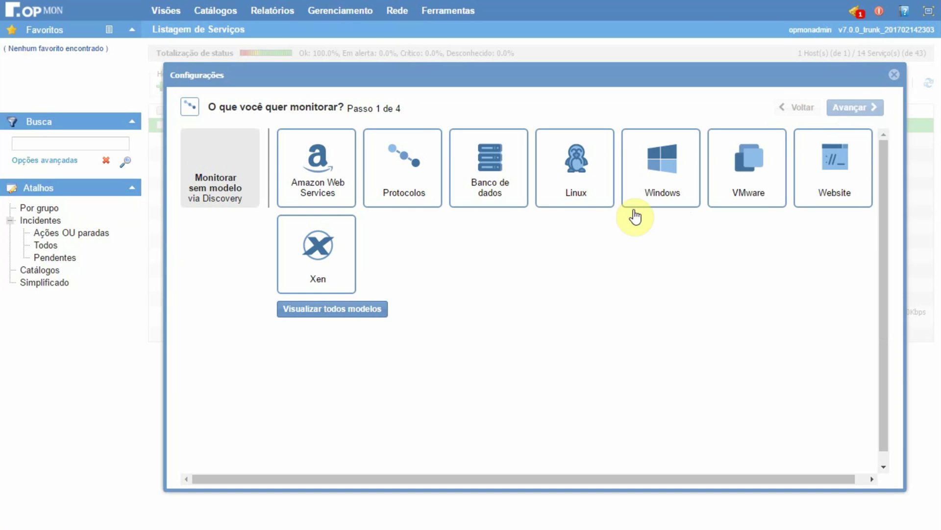
left_click(486, 200)
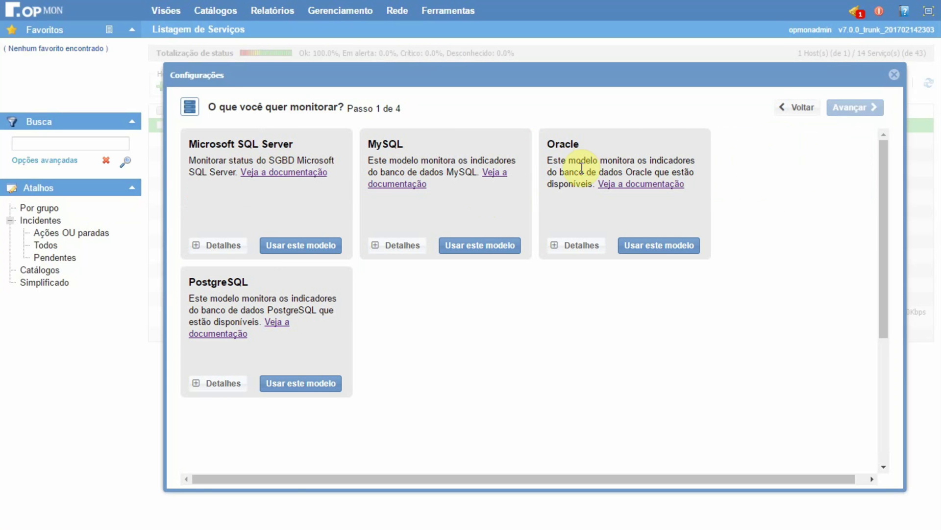
left_click(805, 112)
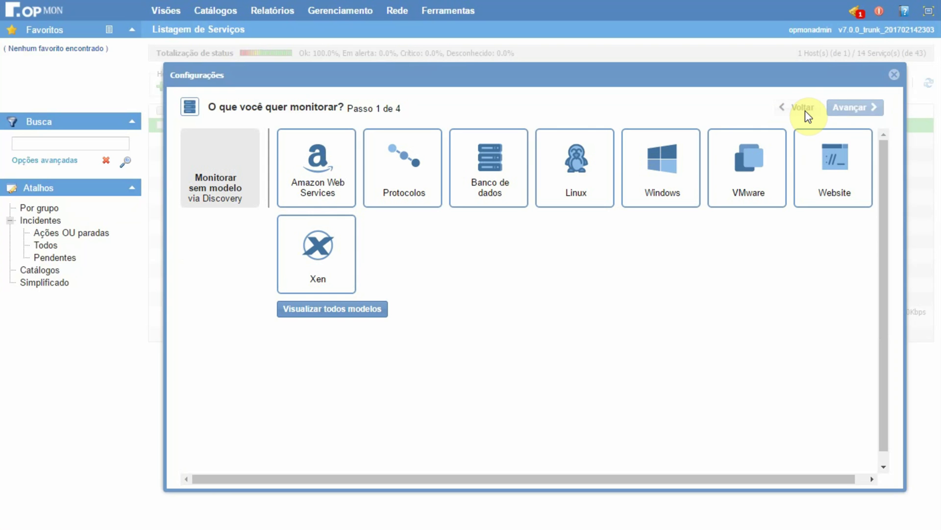
left_click(583, 188)
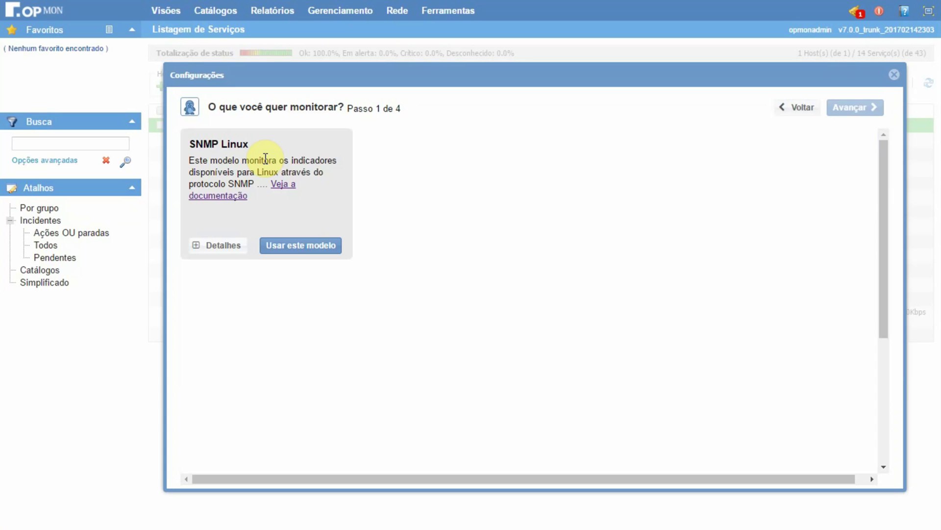
left_click(809, 108)
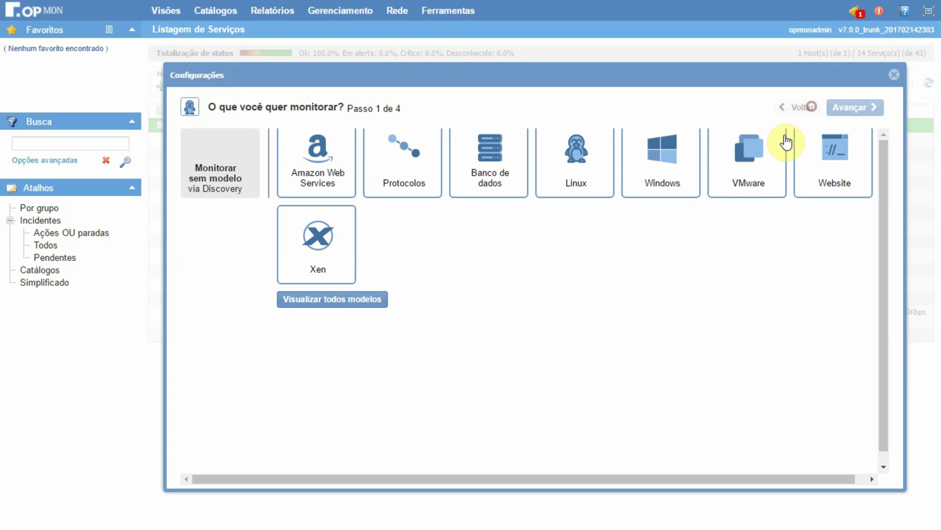
Step: Review the available monitoring models in the Windows, VMware, Website and Xen categories
left_click(660, 194)
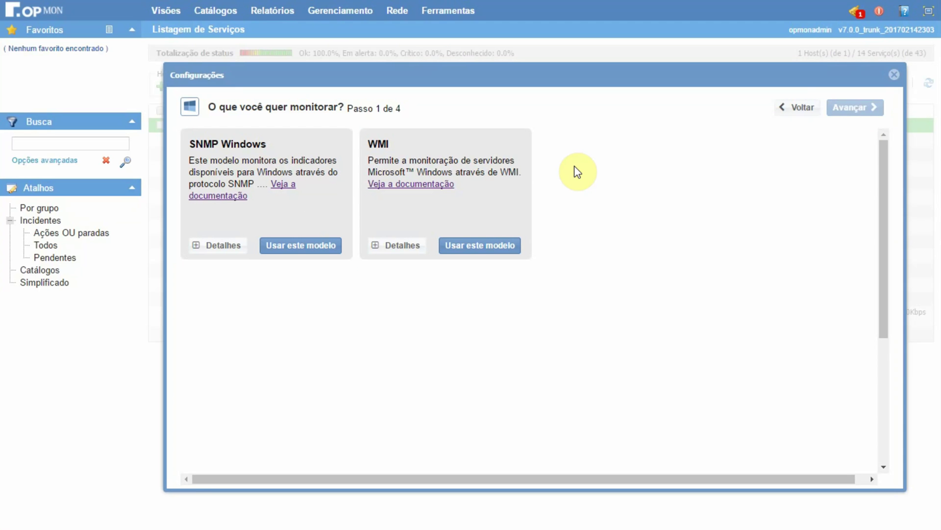
left_click(794, 101)
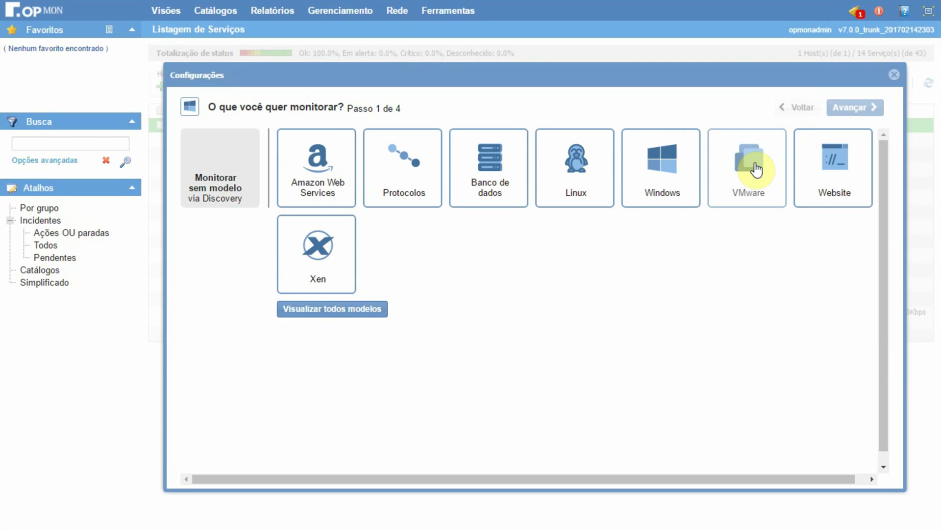
left_click(751, 168)
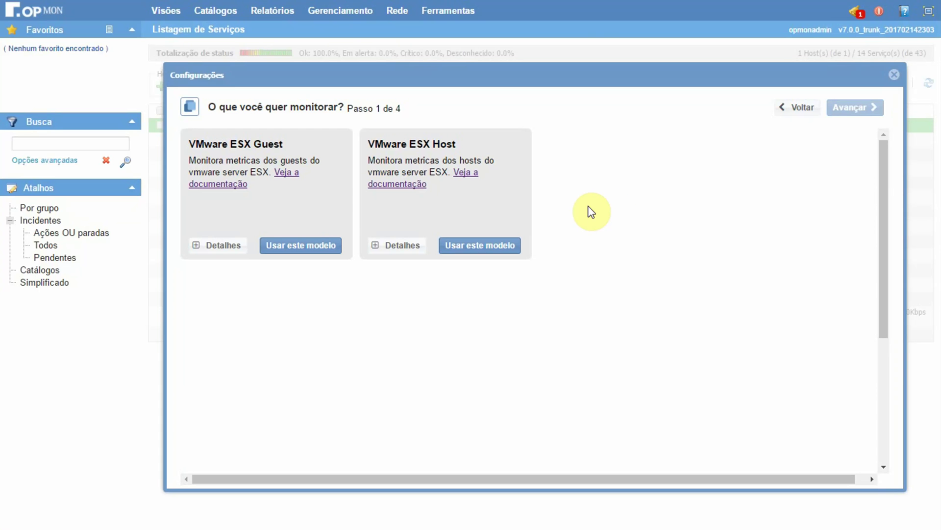
left_click(808, 109)
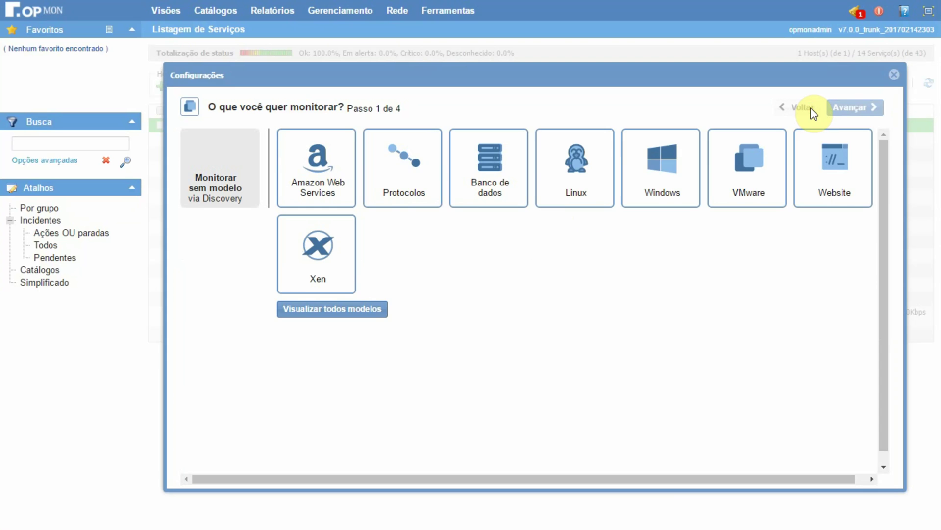
left_click(827, 156)
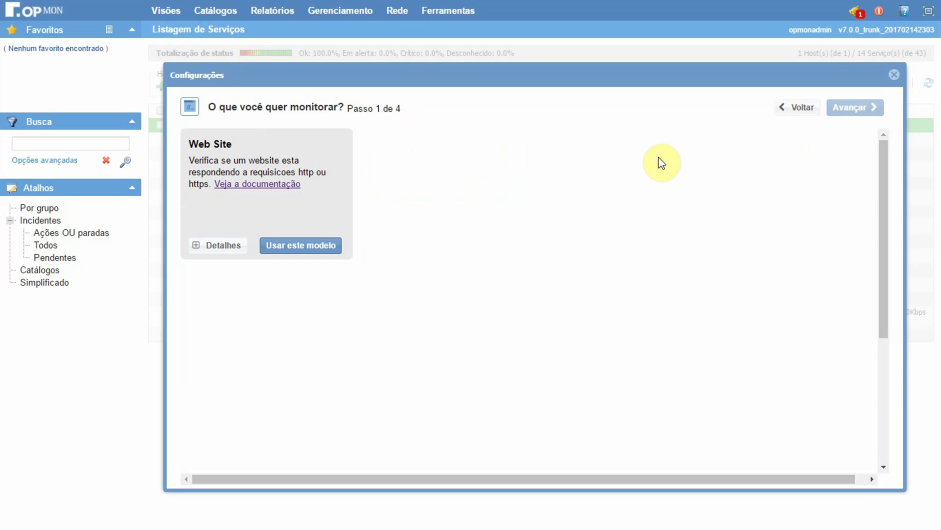
left_click(797, 111)
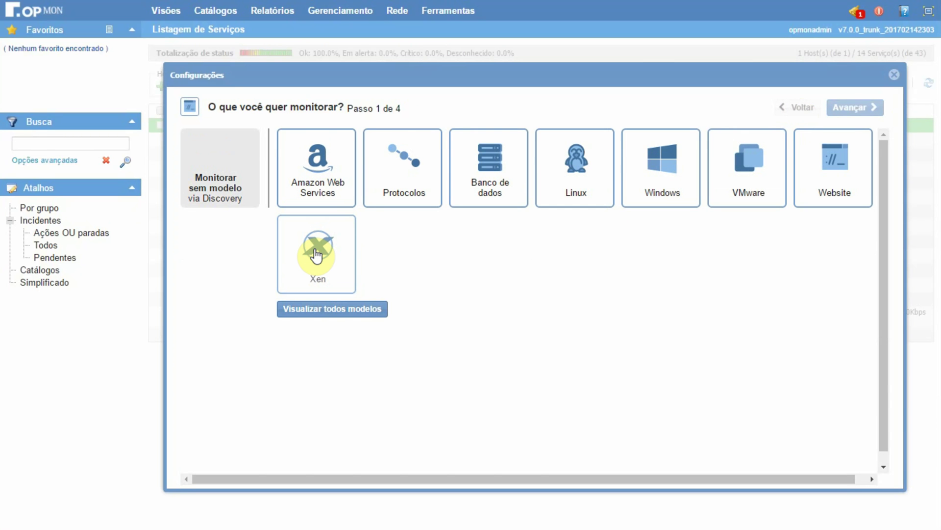
left_click(316, 255)
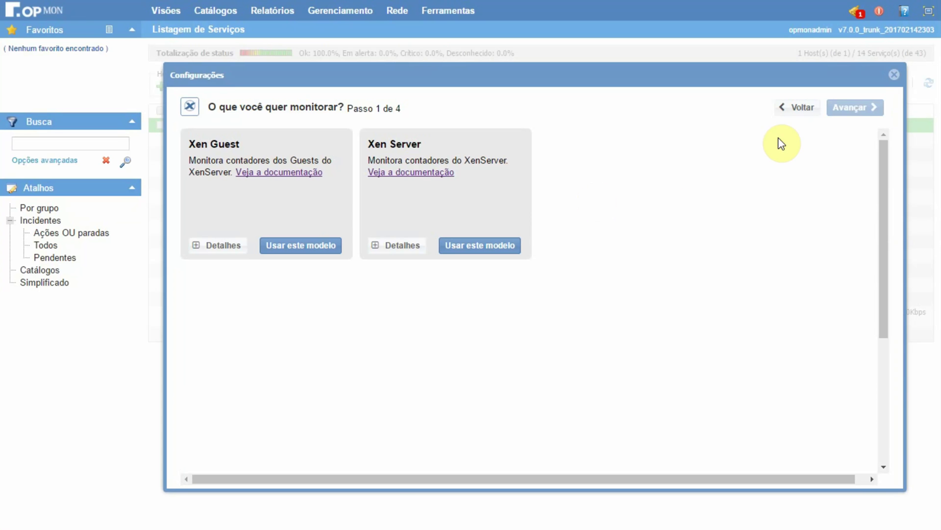
left_click(798, 109)
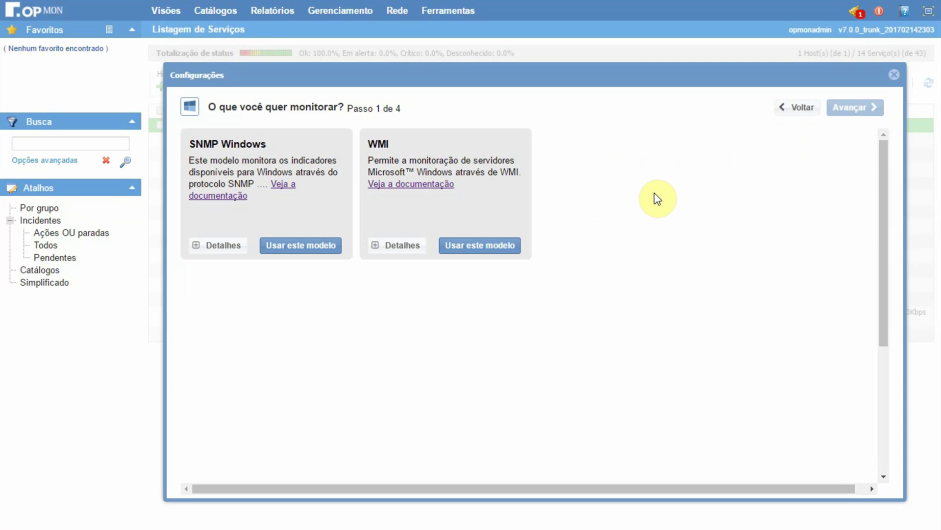
Step: Use the Windows WMI model and manually create host 192.168.10.150 named Windows_Server_2012 with the description "Windows Server 2012"
left_click(504, 250)
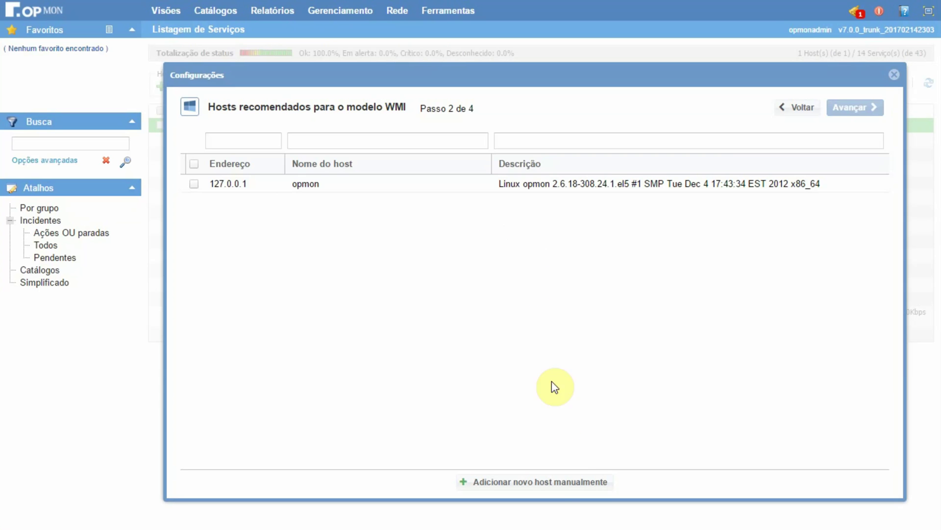
left_click(564, 481)
type("192.168")
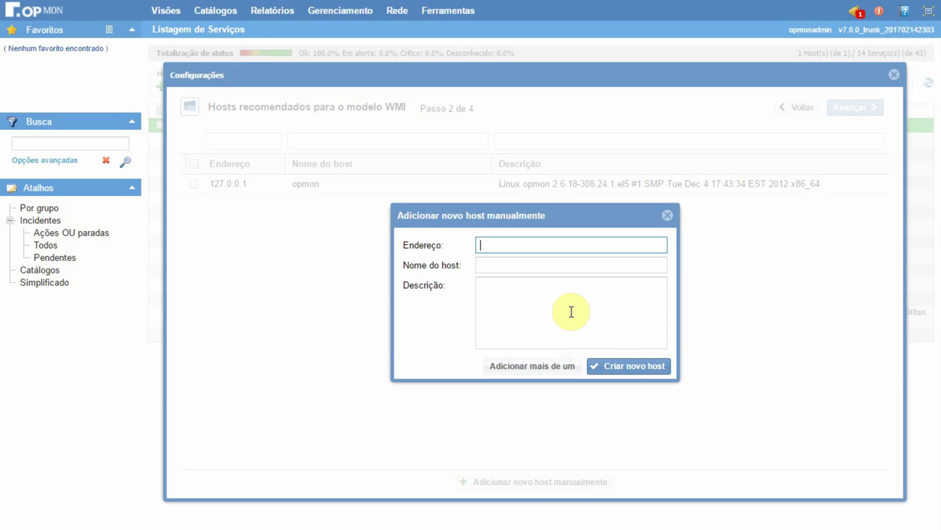
type(".10.150")
key("Tab")
type("W")
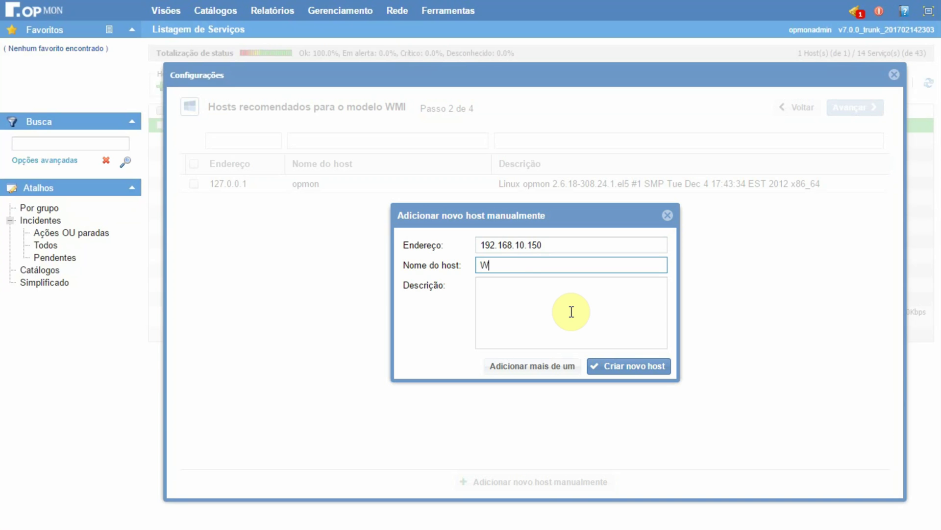
type("indows Server 2012")
key("Tab")
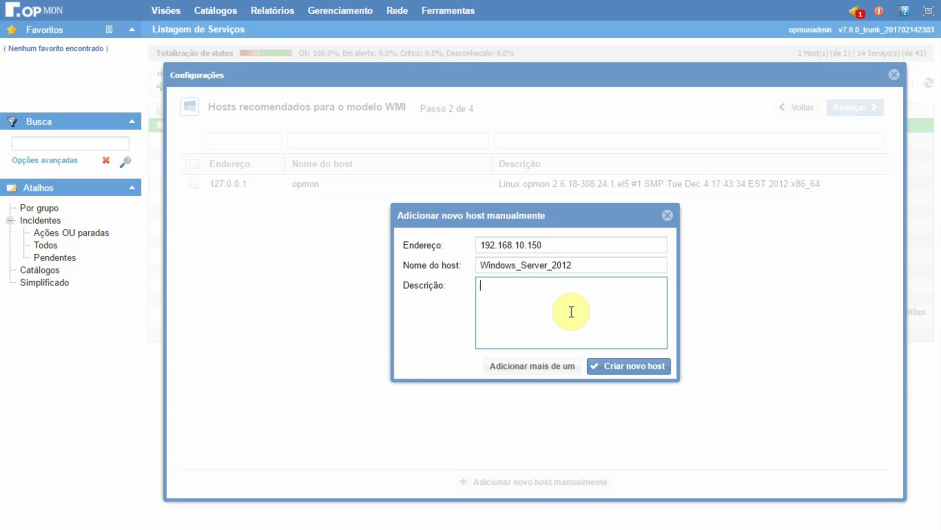
type("Windows Server 2012")
left_click(610, 368)
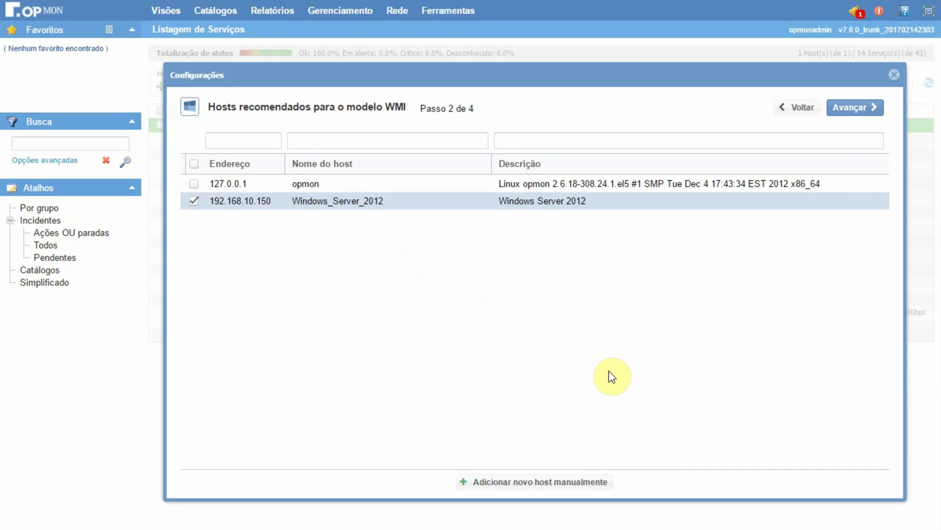
Step: Proceed to the model configuration with the new host and assign the Wind_Server_2012 credentials for WMI authentication
left_click(854, 108)
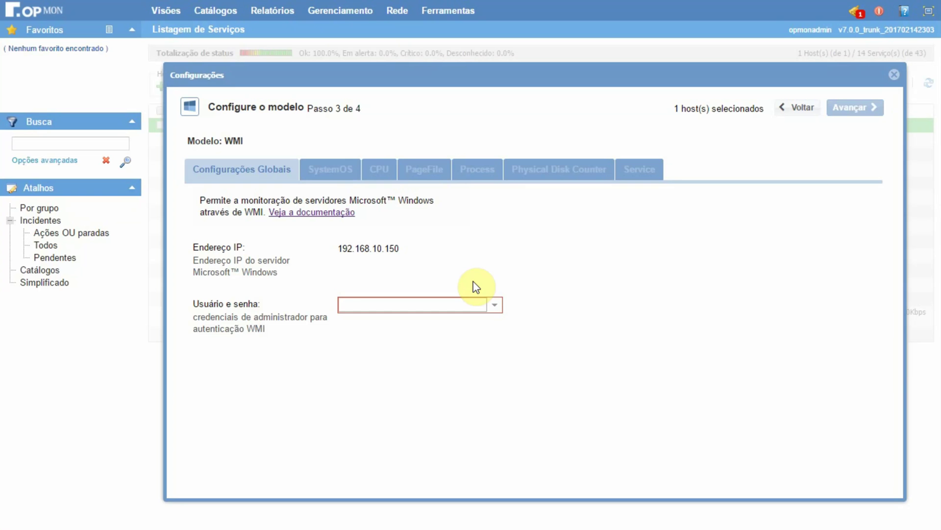
left_click(496, 306)
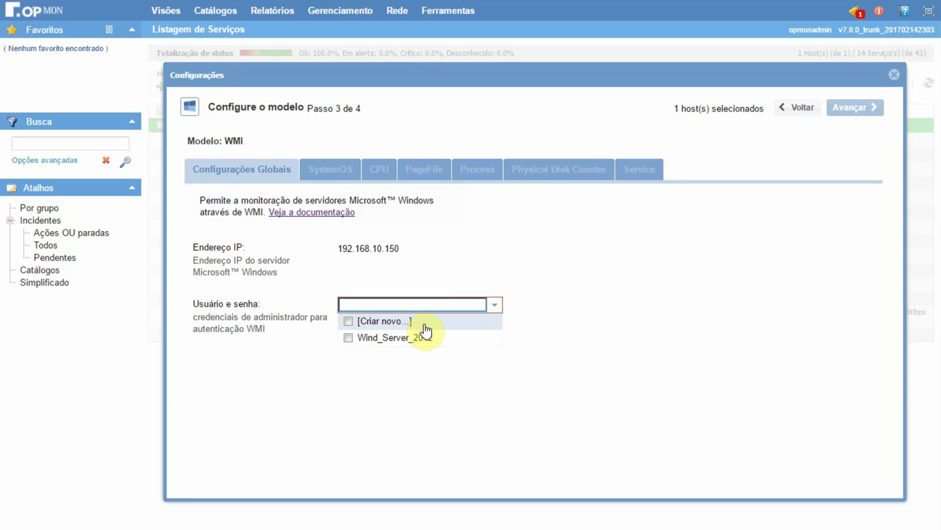
left_click(348, 337)
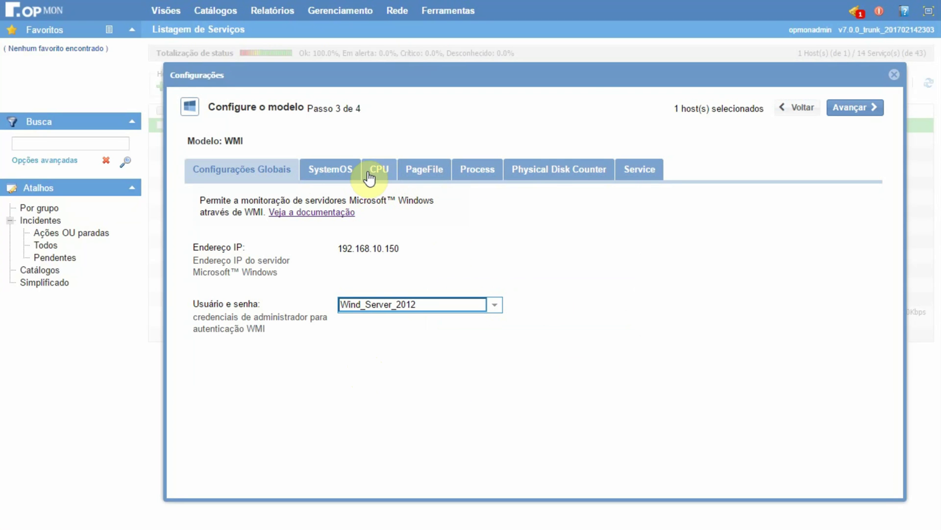
Step: Select the SystemOS counters BuildNumber, CodeSet, CountryCode and DataExecutionPrevention_SupportPolicy for monitoring
left_click(349, 174)
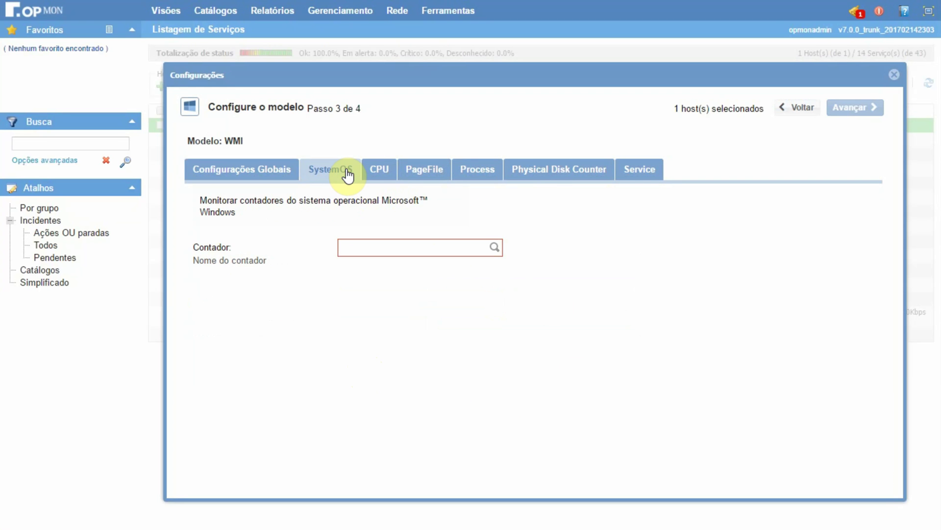
left_click(493, 247)
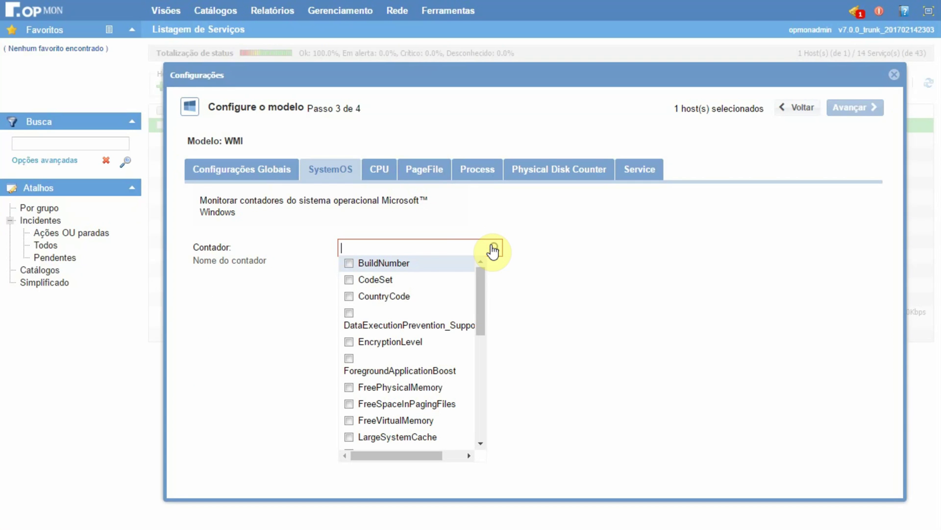
left_click(398, 266)
left_click(382, 294)
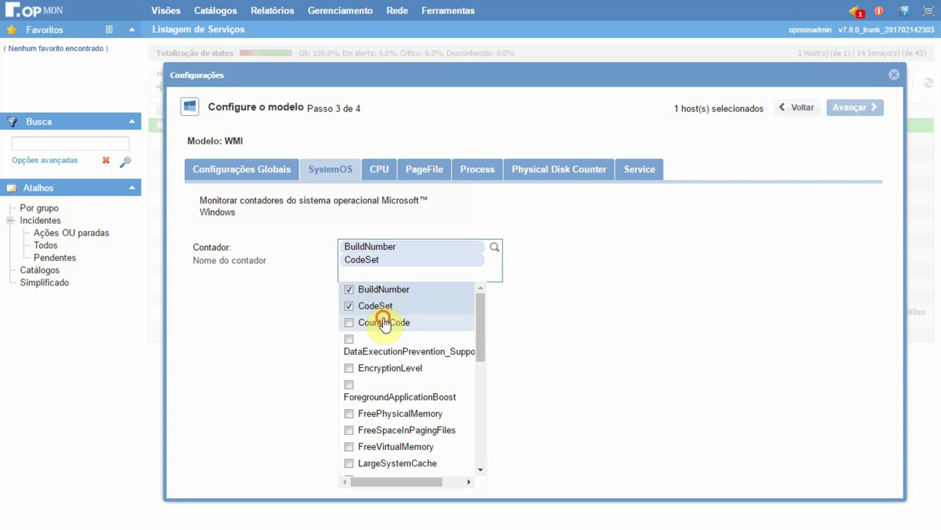
left_click(382, 316)
left_click(381, 363)
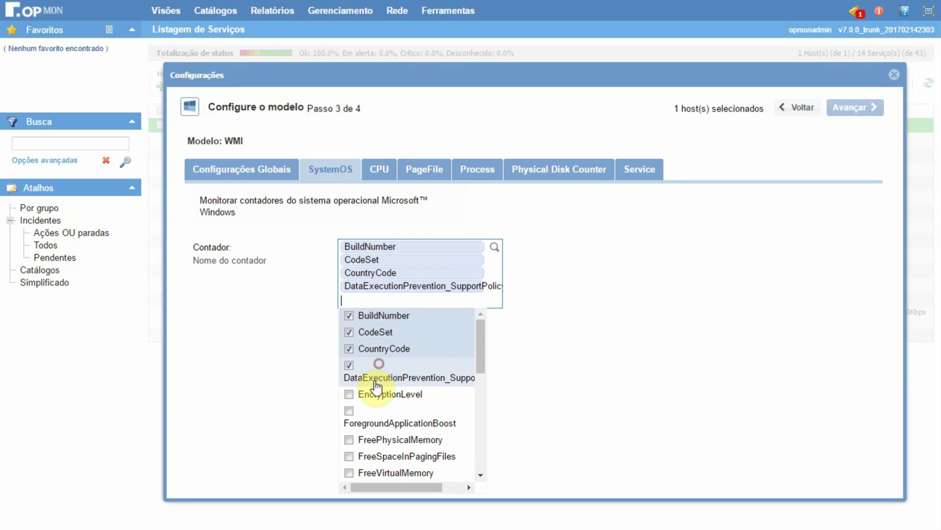
left_click(571, 393)
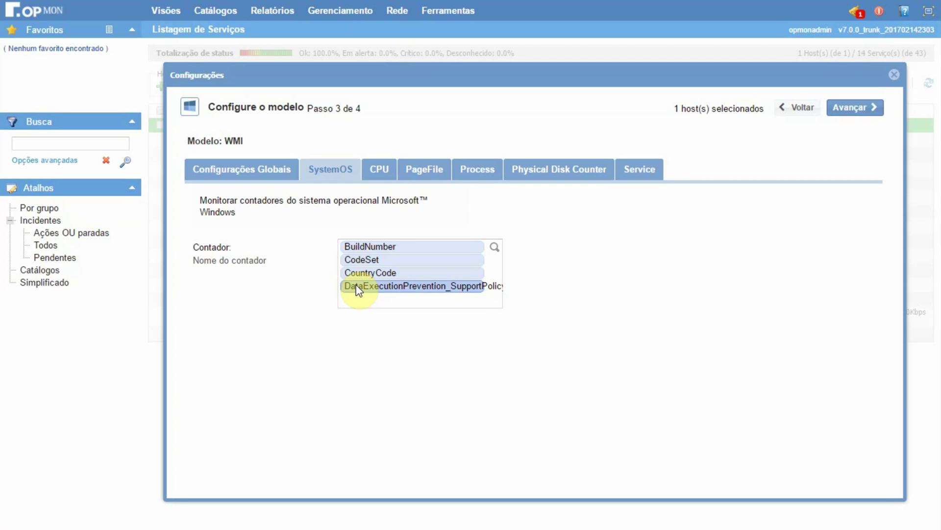
Step: Select the CPU counters C1TransitionsPersec, C2TransitionsPersec, C3TransitionsPersec, AverageIdleTime and DPCRate for monitoring
left_click(381, 171)
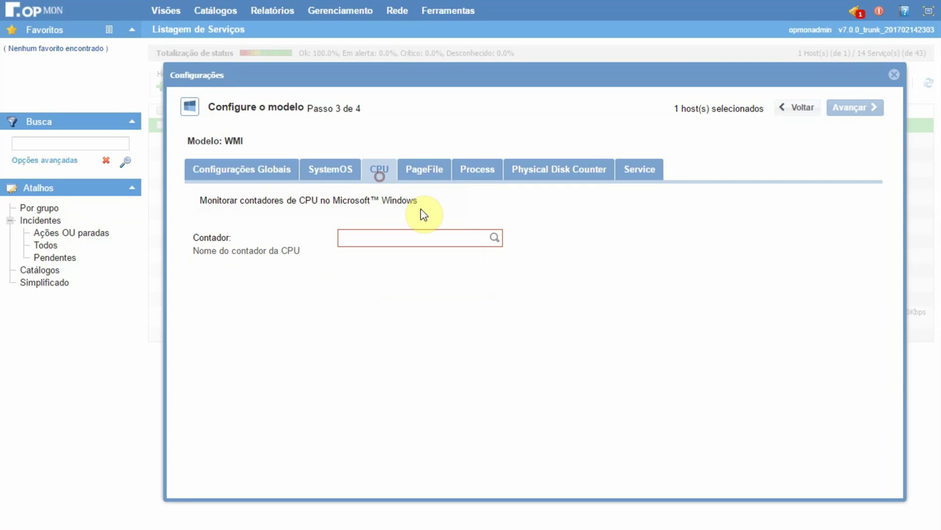
left_click(493, 240)
left_click(427, 283)
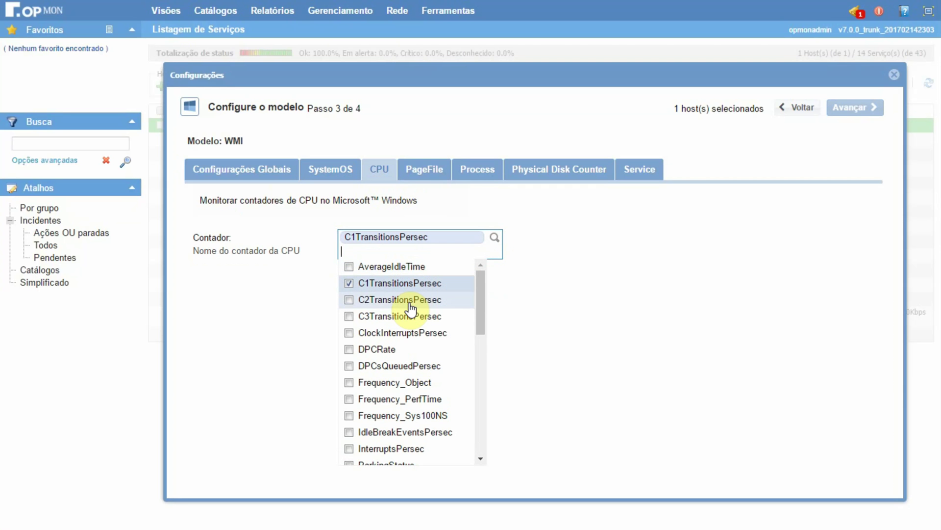
left_click(410, 303)
left_click(385, 329)
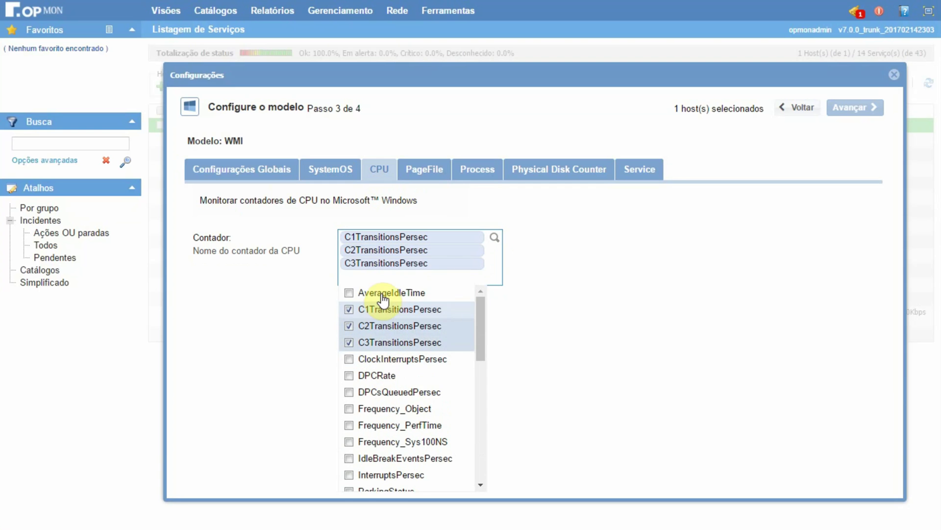
left_click(384, 295)
left_click(373, 390)
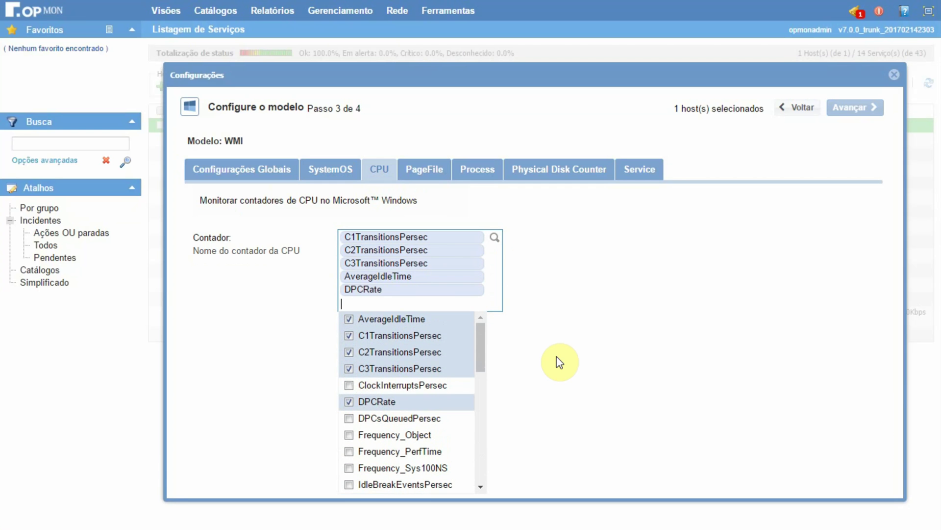
left_click(559, 361)
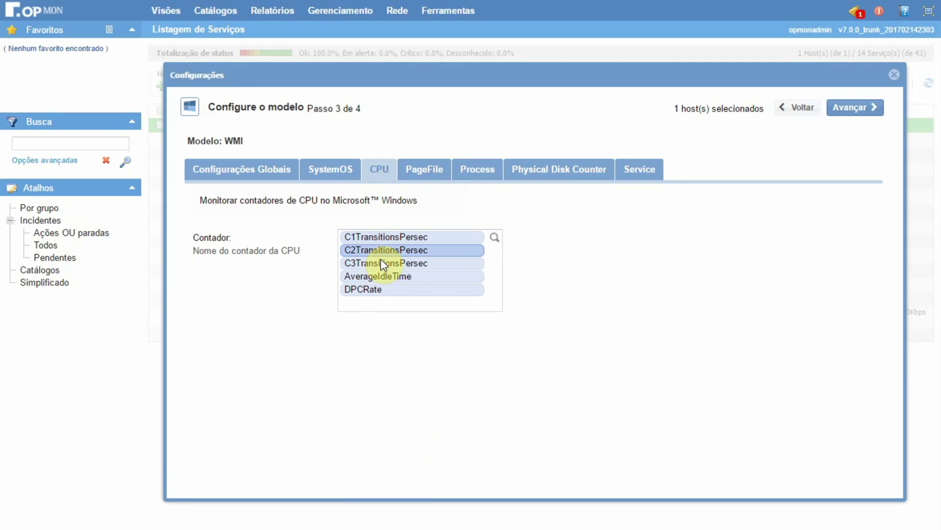
Step: Select the paging file C:\pagefile.sys for monitoring in the WMI model's PageFile settings
left_click(424, 171)
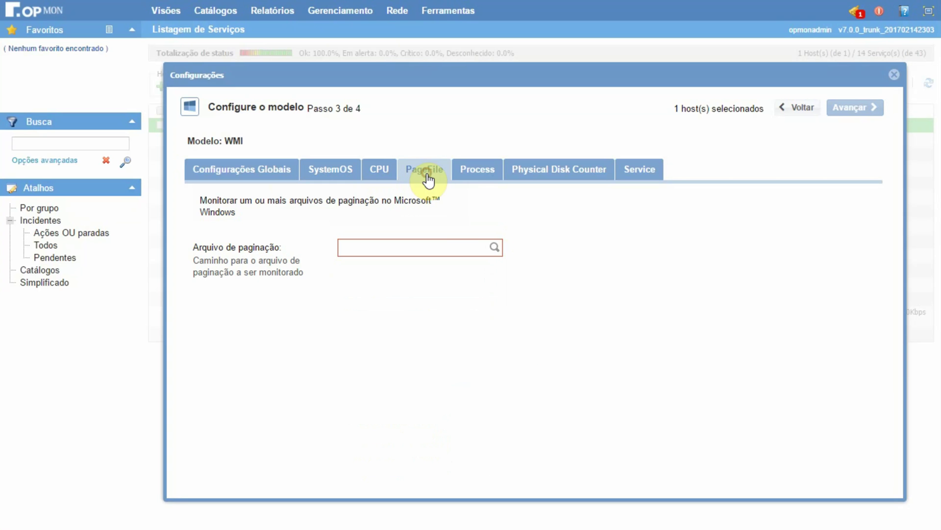
left_click(494, 251)
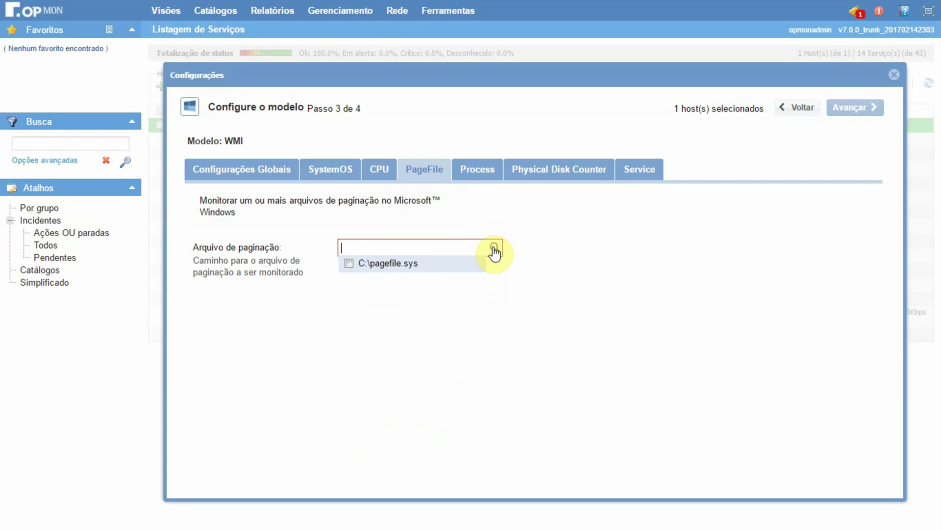
left_click(425, 265)
left_click(534, 274)
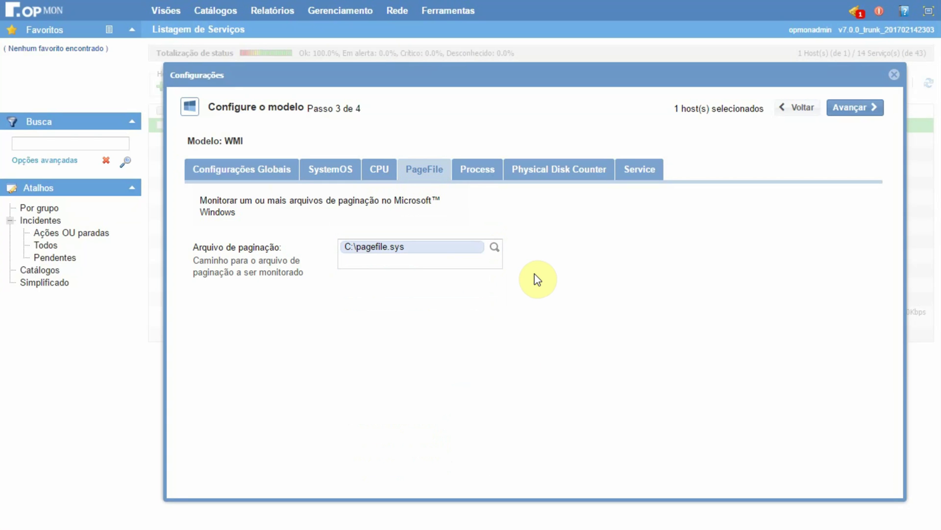
Step: Monitor the System process with the counters Priority, PeakPageFileUsage and PageFileUsage
left_click(485, 172)
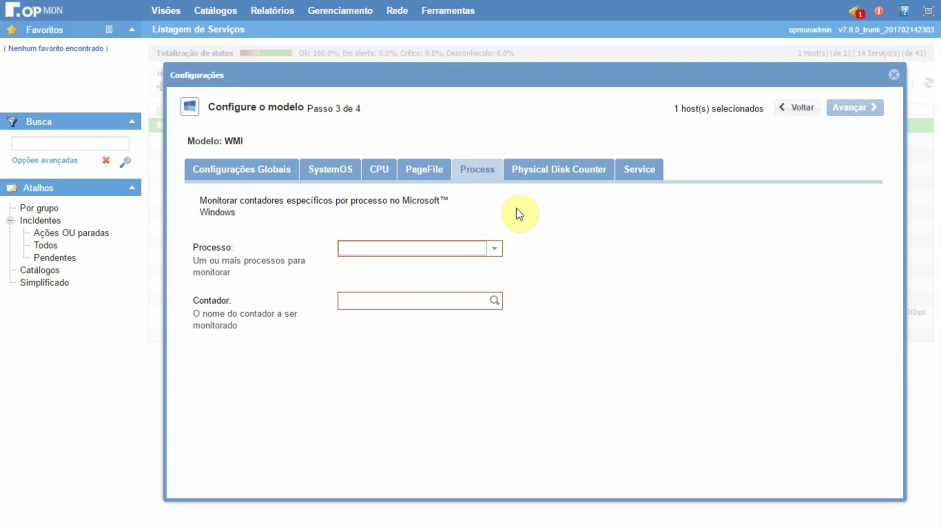
left_click(495, 249)
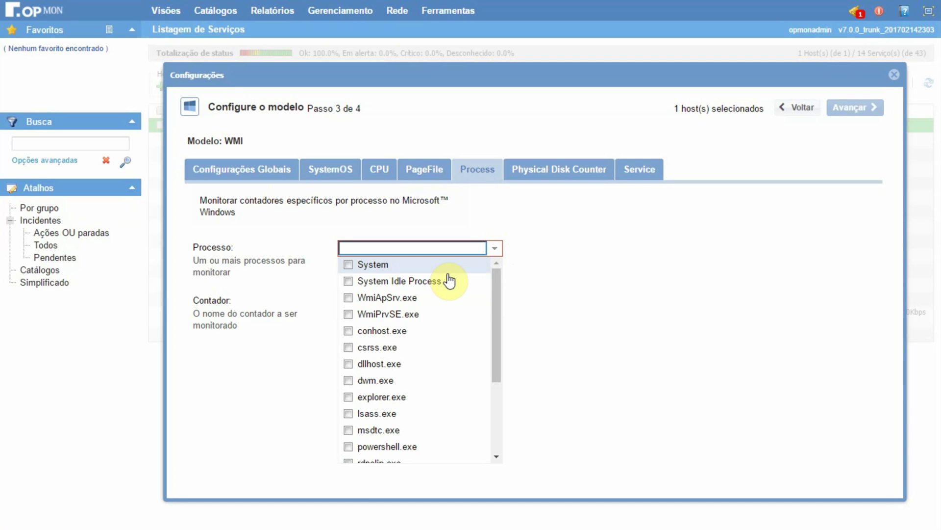
left_click(348, 265)
left_click(549, 276)
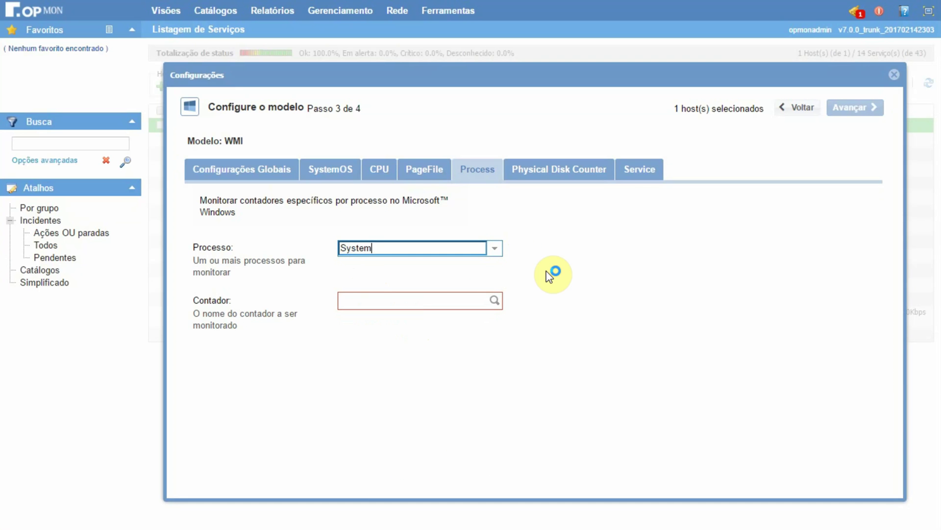
left_click(494, 308)
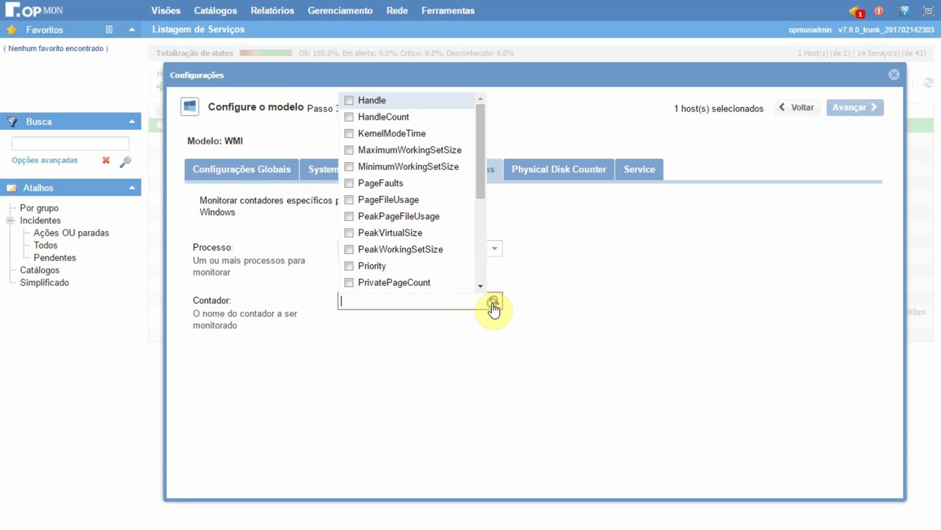
left_click(347, 267)
left_click(350, 217)
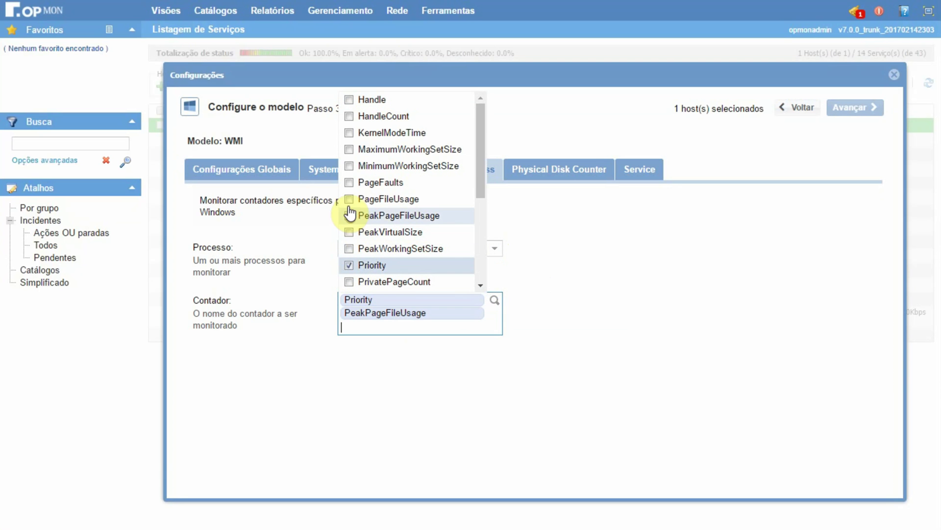
left_click(350, 200)
left_click(567, 251)
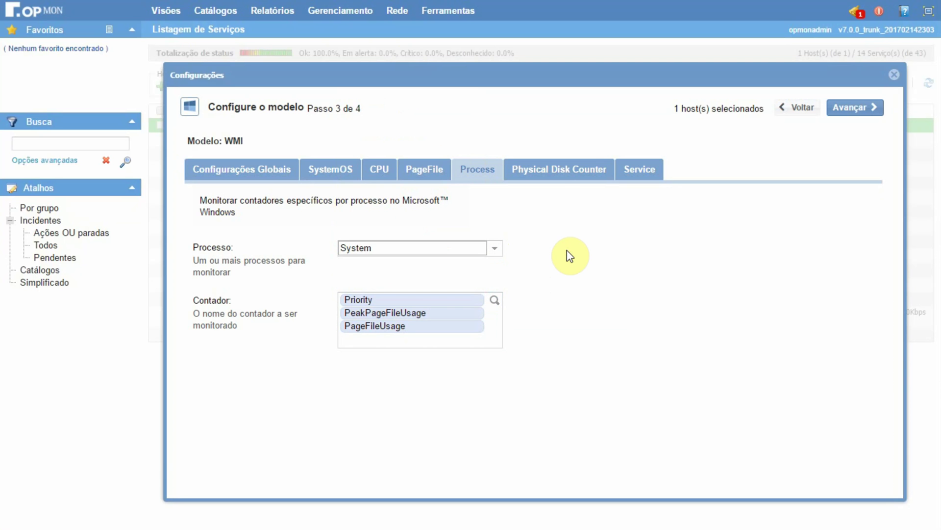
Step: Monitor the _Total physical disk with the counters DiskReadBytesPersec, DiskBytesPersec, CurrentDiskQueueLength and AvgDisksecPerWrite
left_click(552, 182)
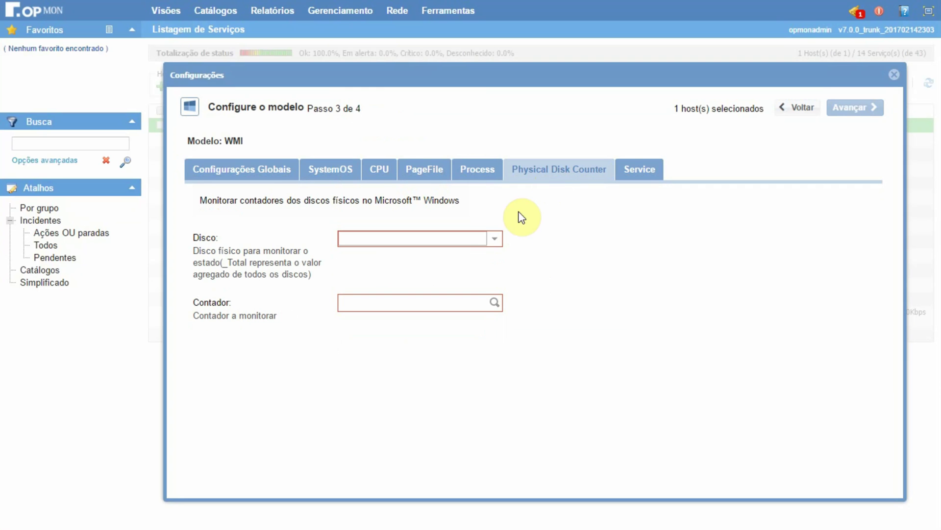
left_click(495, 238)
left_click(388, 272)
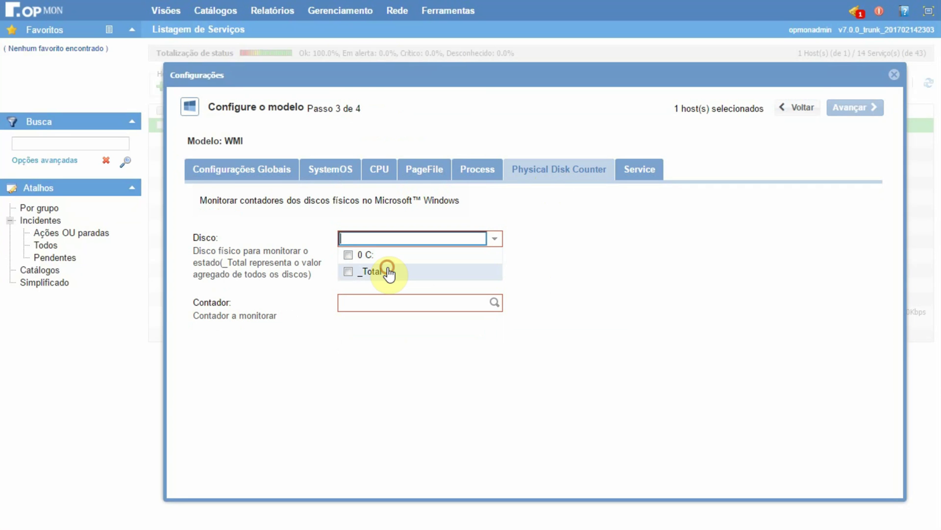
left_click(557, 274)
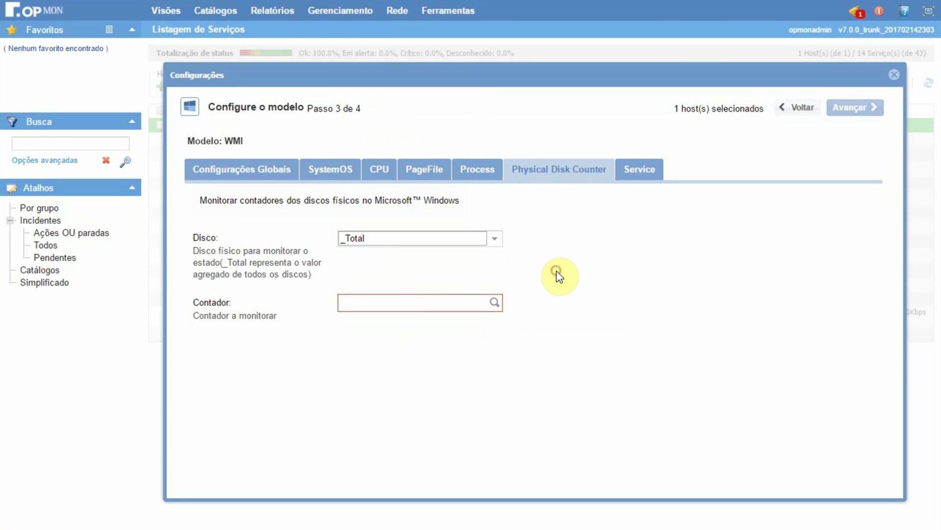
left_click(495, 302)
left_click(349, 282)
left_click(348, 264)
left_click(349, 248)
left_click(349, 233)
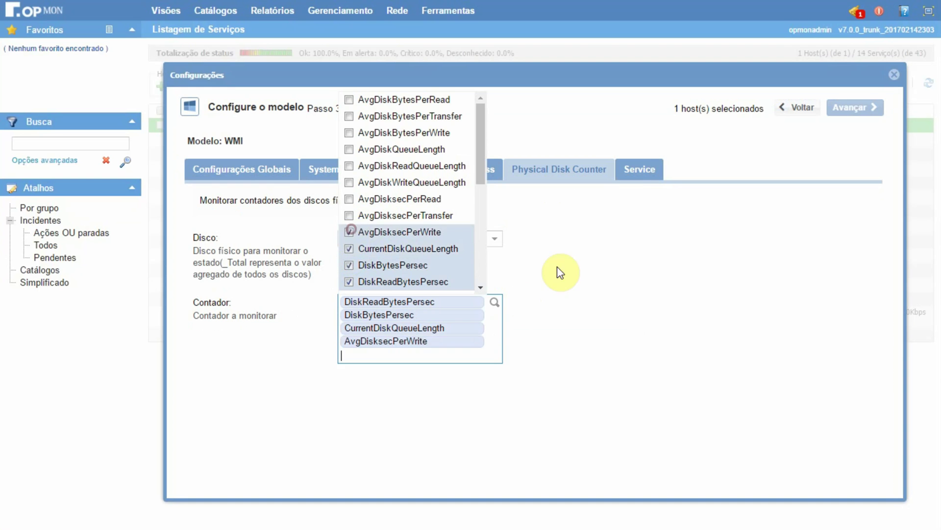
left_click(582, 273)
Step: Select the Windows services AppMgmt, Appinfo, BFE, BITS and BrokerInfrastructure for state monitoring
left_click(639, 170)
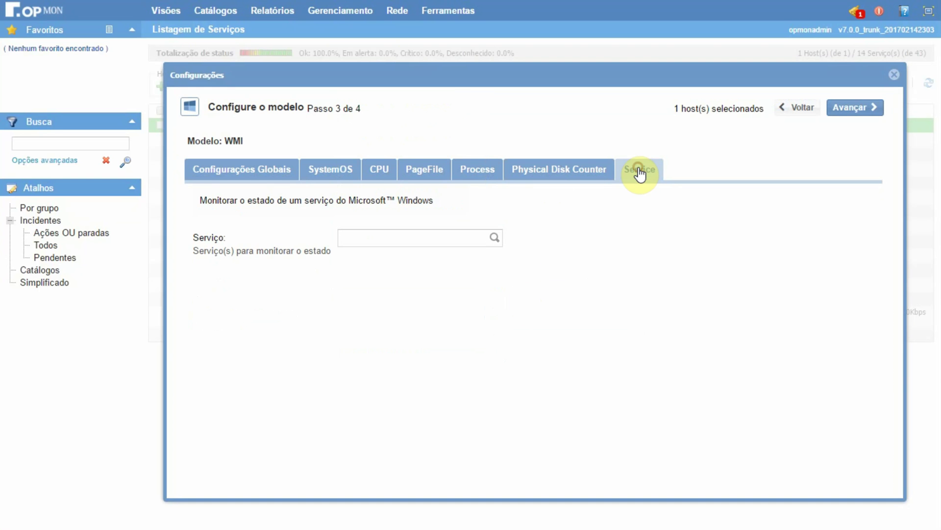
left_click(494, 237)
left_click(391, 254)
left_click(382, 283)
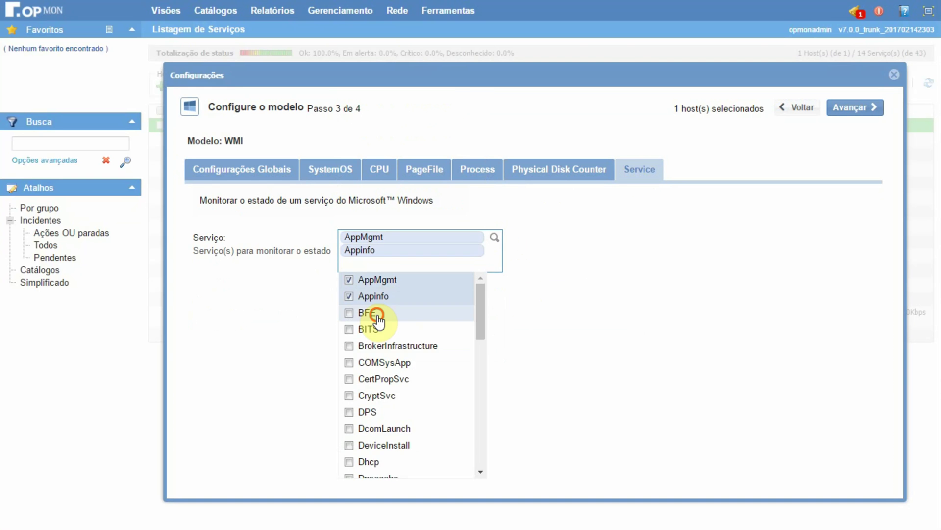
left_click(375, 314)
left_click(372, 343)
left_click(373, 373)
left_click(535, 363)
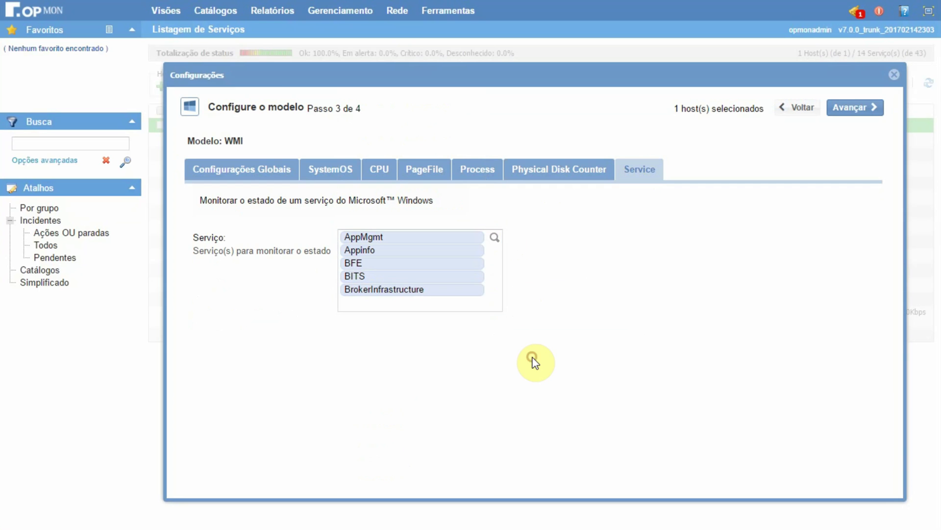
Step: Proceed to the configuration review and assign the host Windows_Server_2012 to the Windows host group
left_click(857, 108)
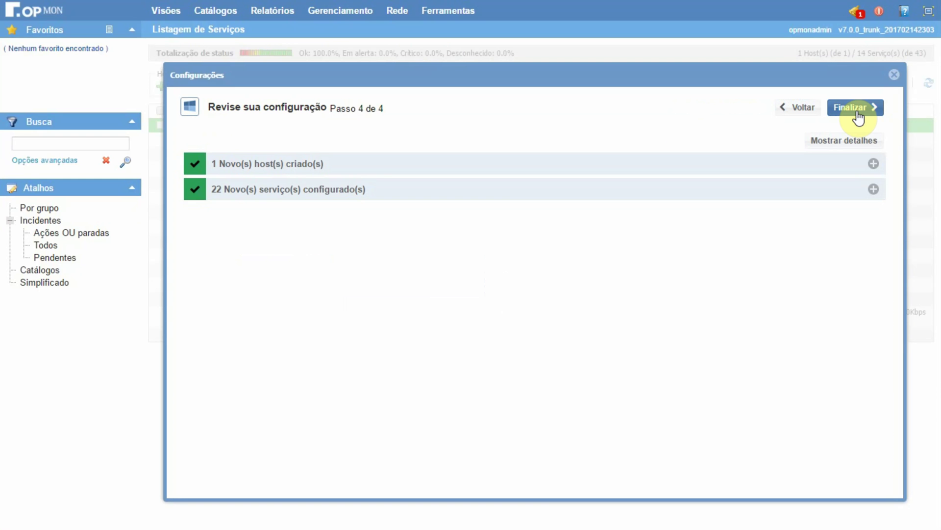
left_click(361, 164)
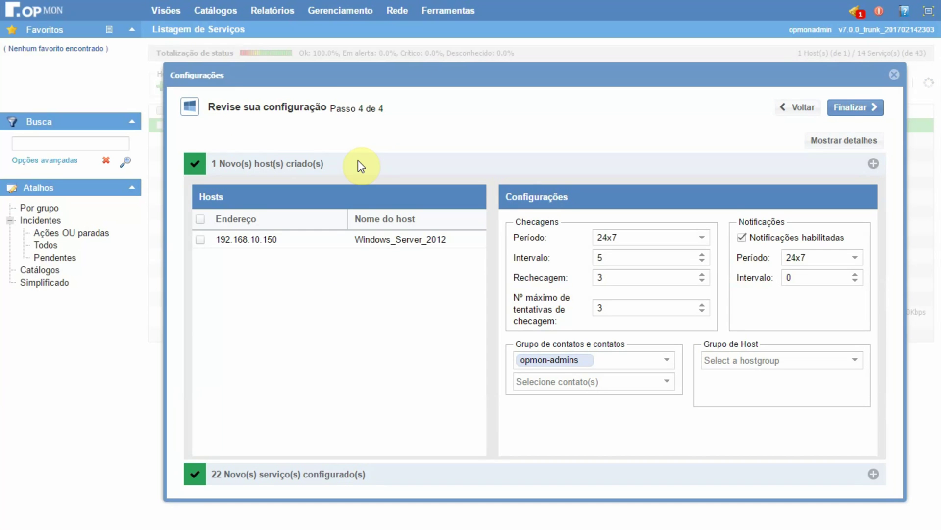
left_click(361, 166)
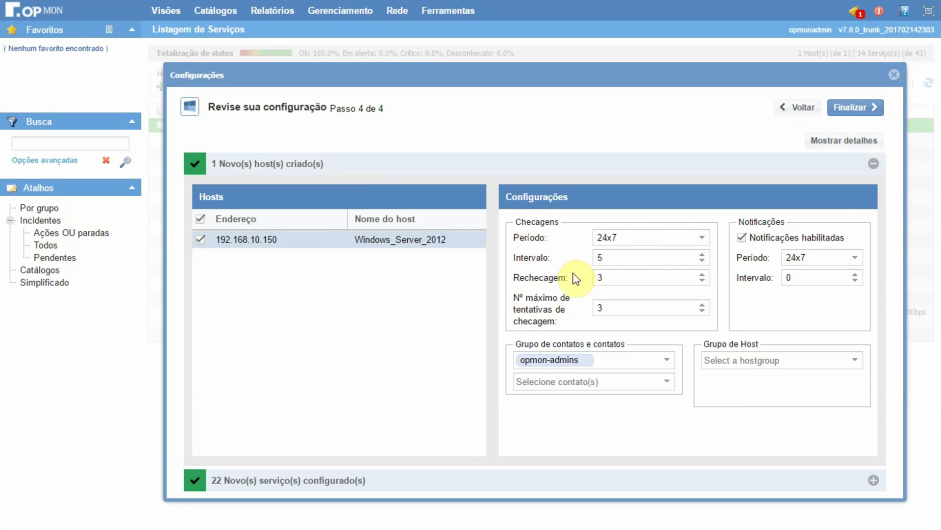
left_click(856, 362)
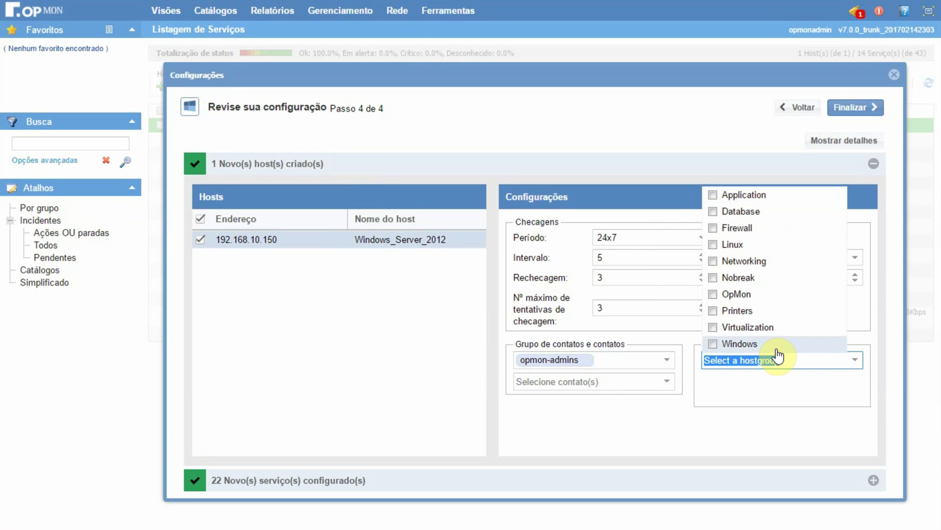
left_click(713, 345)
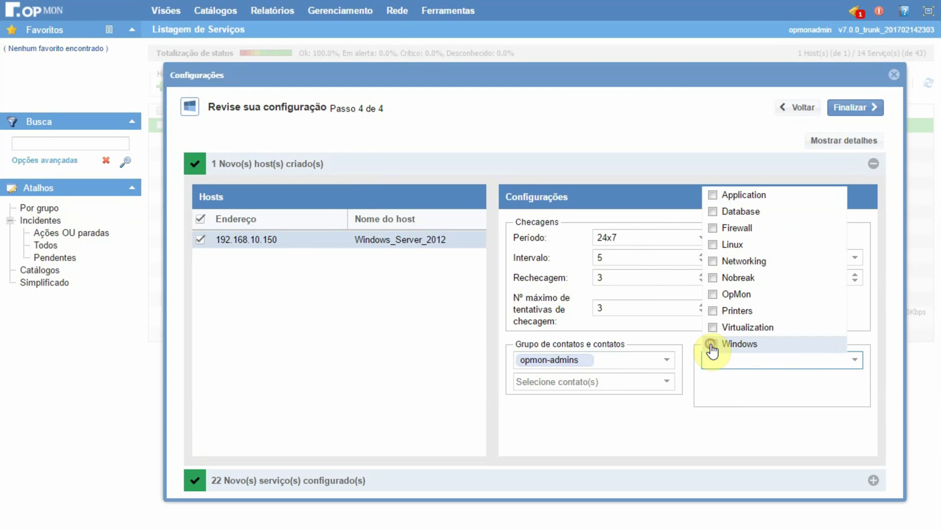
left_click(731, 386)
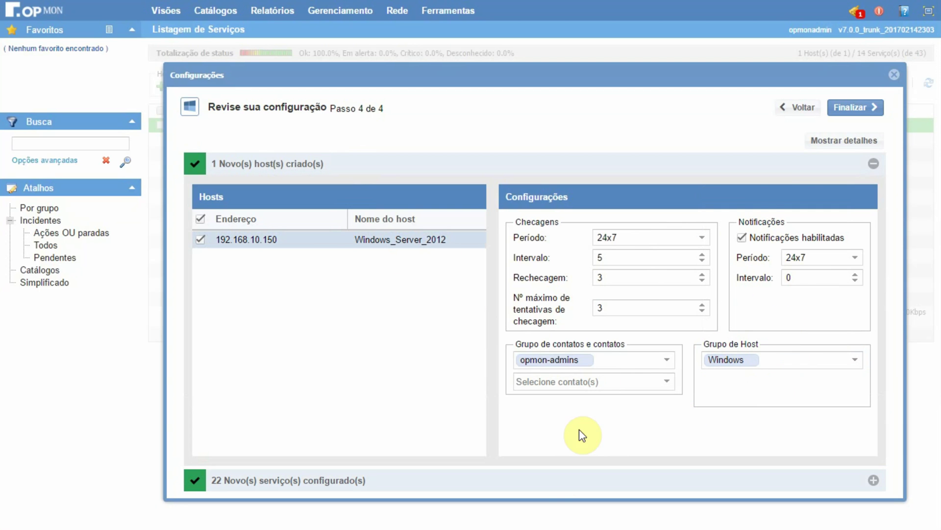
Step: Review the new services' list and settings, and examine the detailed configuration tree of Windows_Server_2012 down to BuildNumber
left_click(773, 166)
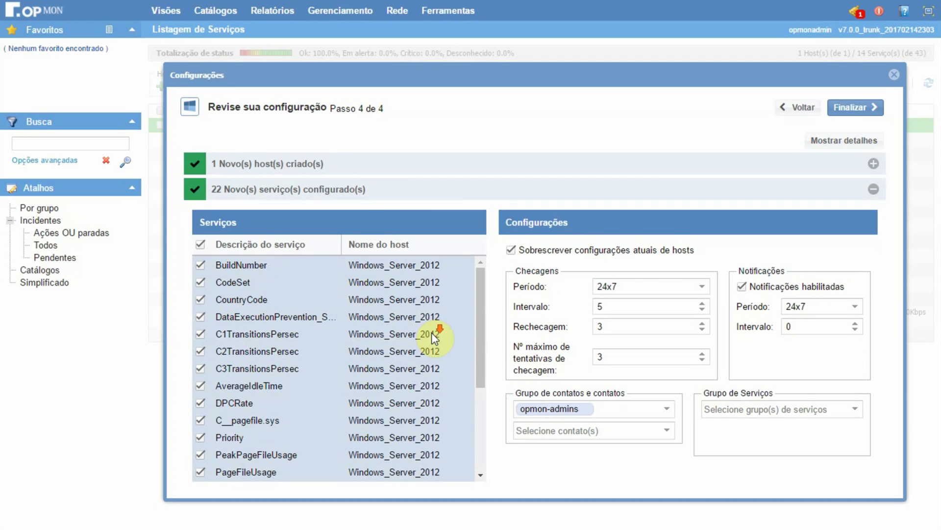
scroll(432, 333, "down", 3)
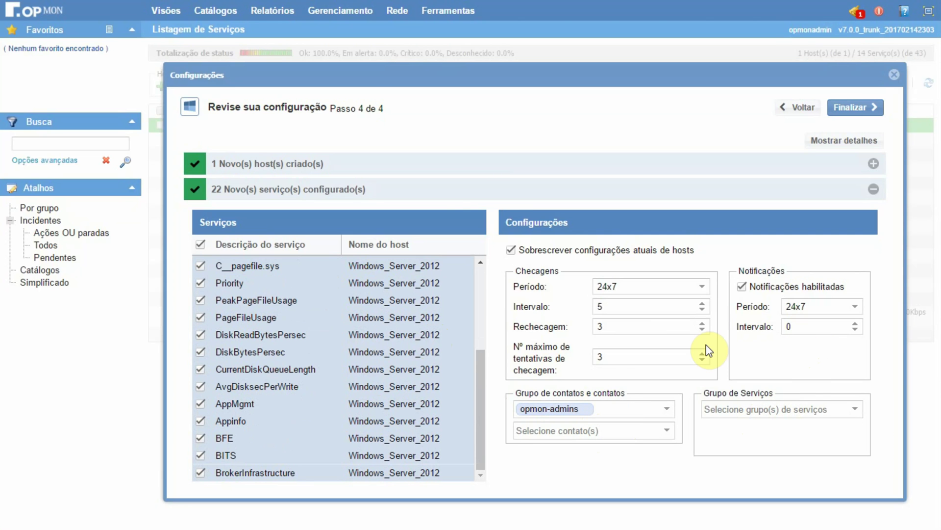
left_click(868, 140)
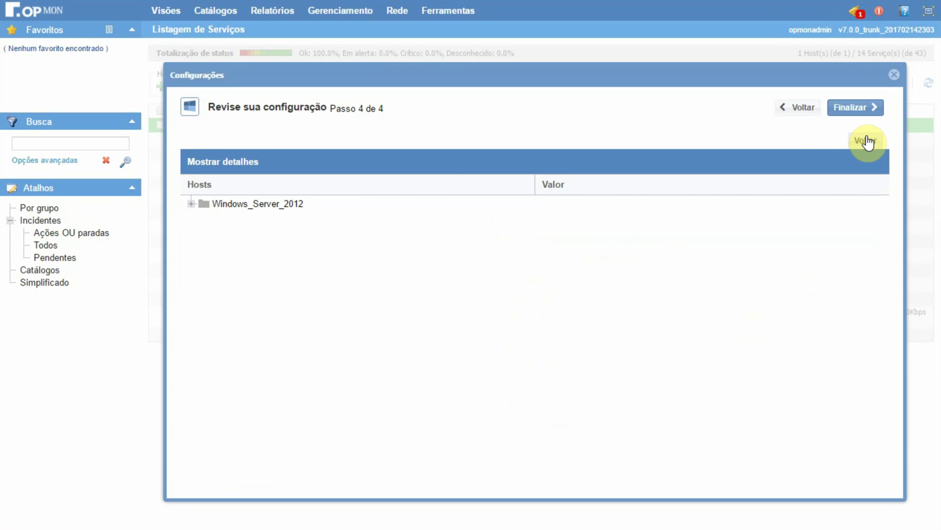
left_click(191, 203)
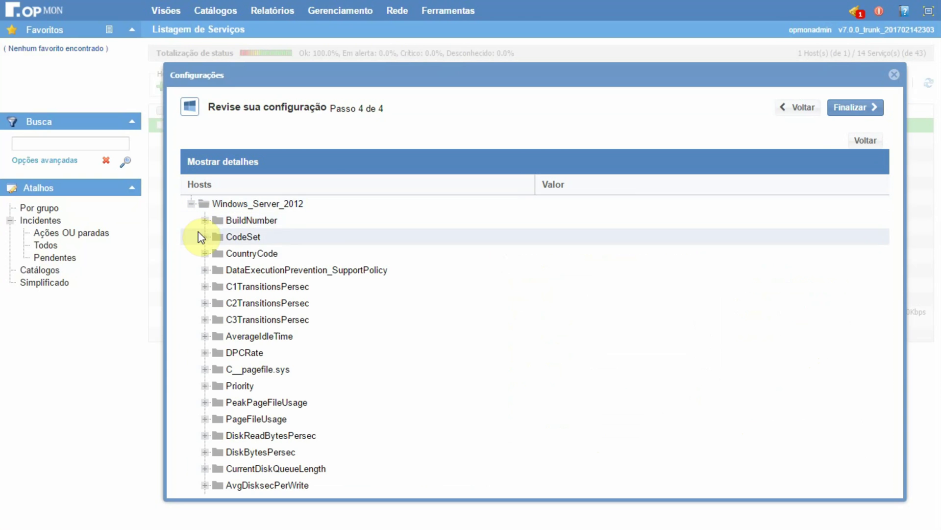
left_click(205, 220)
left_click(219, 236)
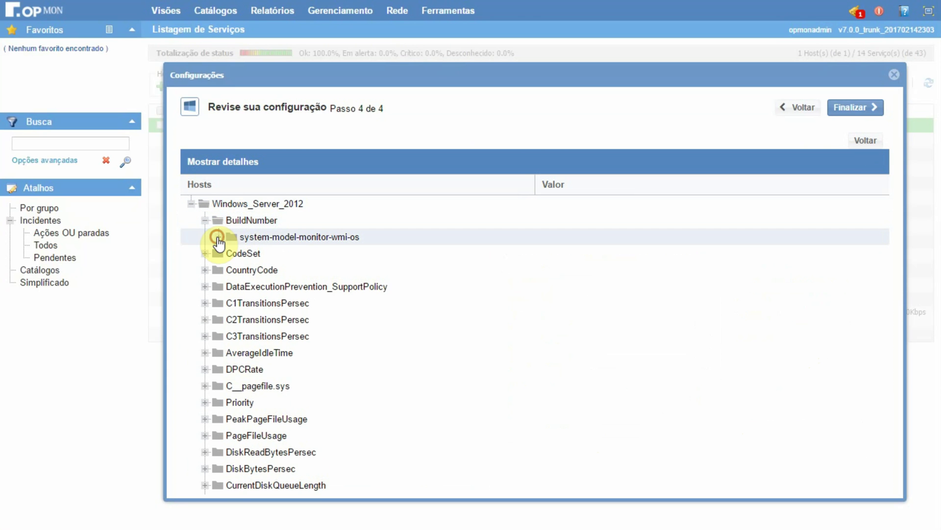
left_click(858, 137)
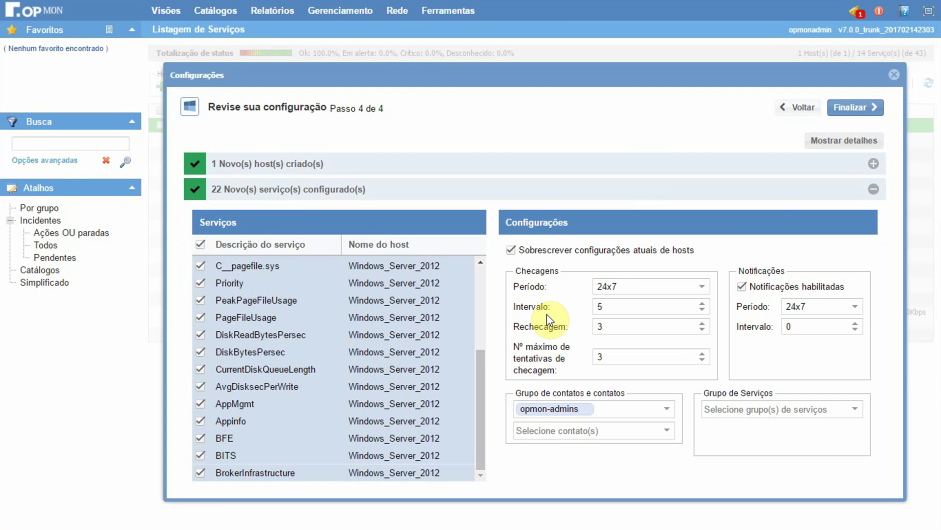
Step: Finalize the configuration and check the services of Windows_Server_2012 from the refreshed host list
left_click(860, 116)
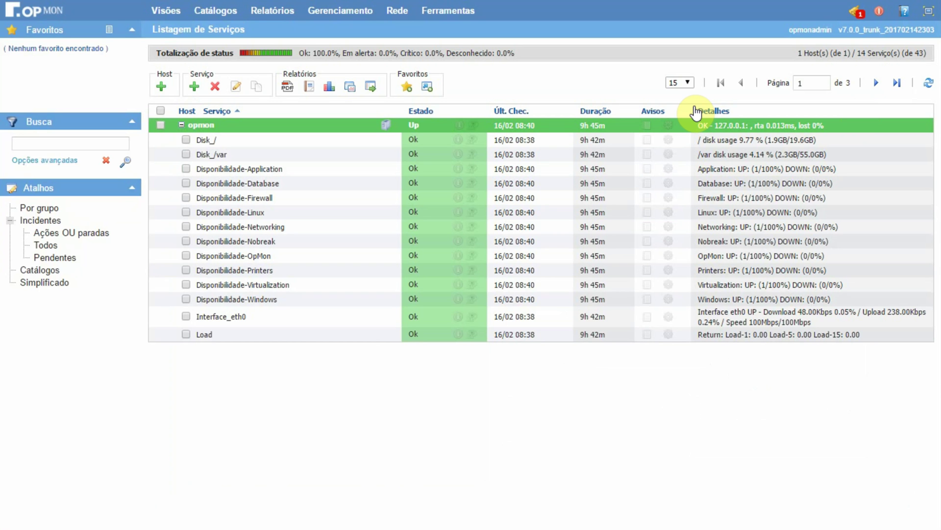
mouse_move(344, 11)
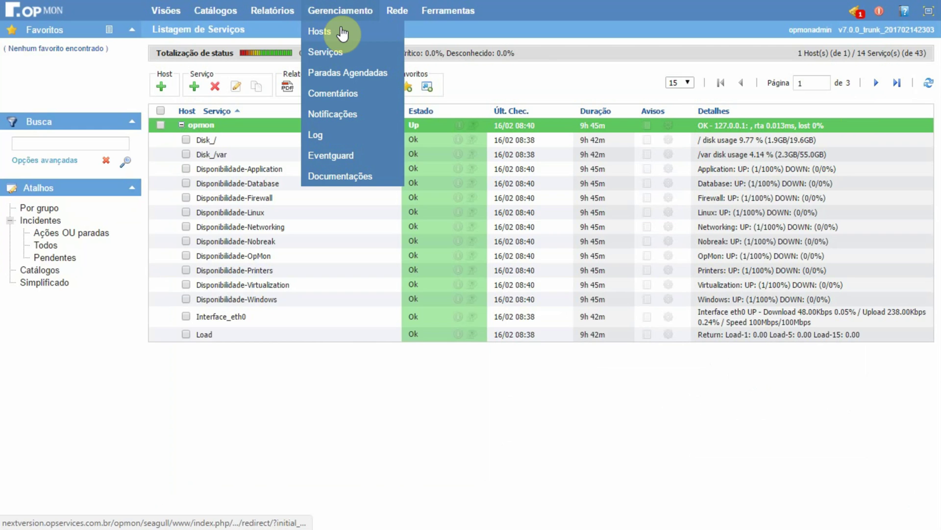
left_click(340, 28)
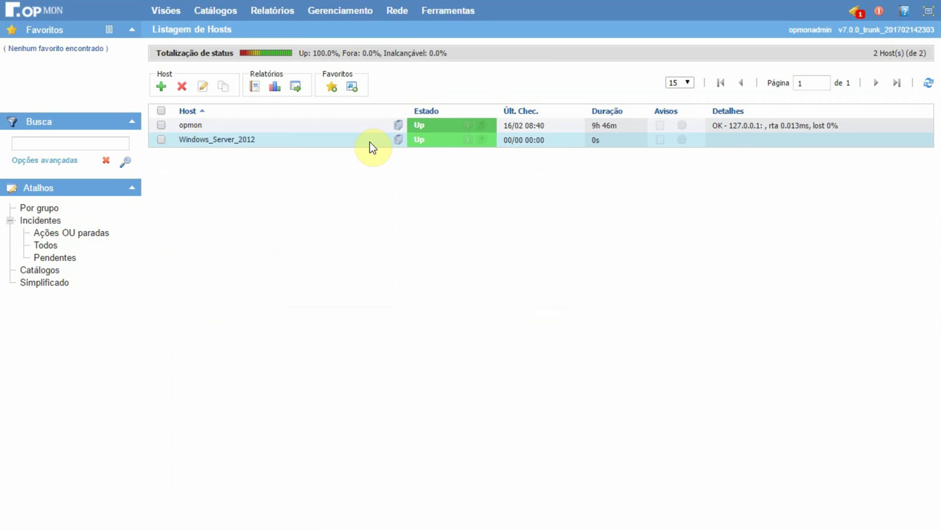
left_click(930, 85)
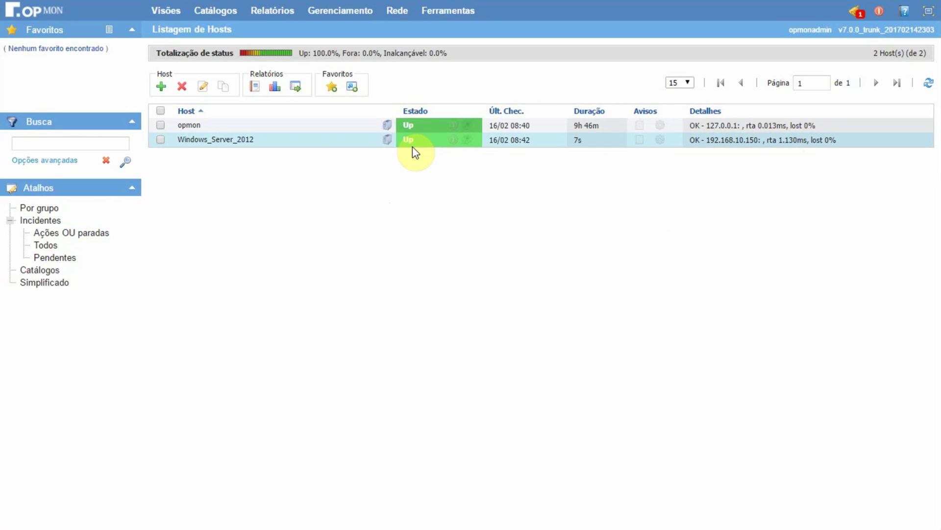
left_click(387, 141)
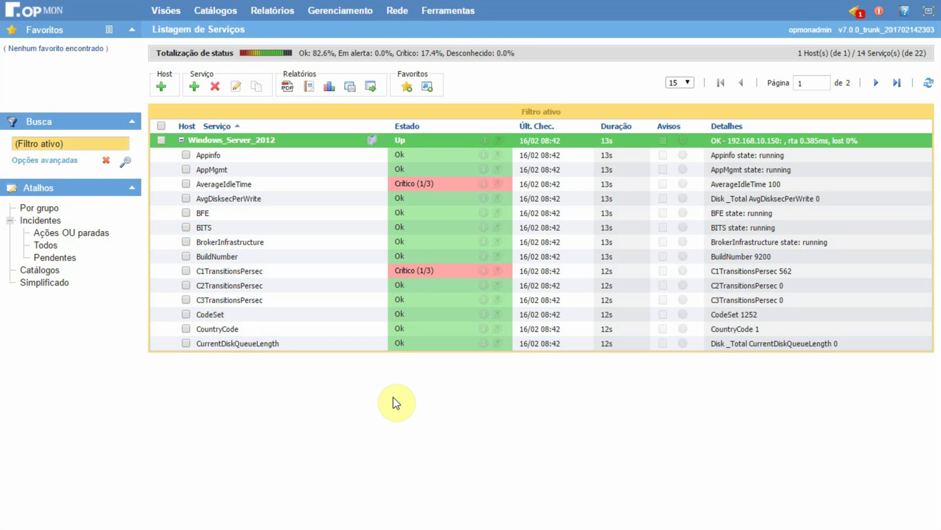
Step: Start adding another host, browse the VMware models and examine the services included in VMware ESX Guest
left_click(162, 86)
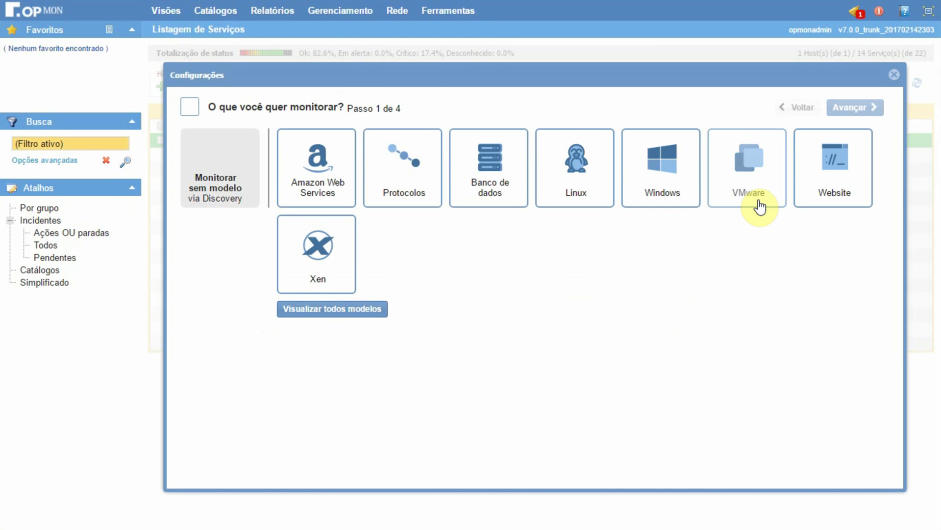
left_click(750, 203)
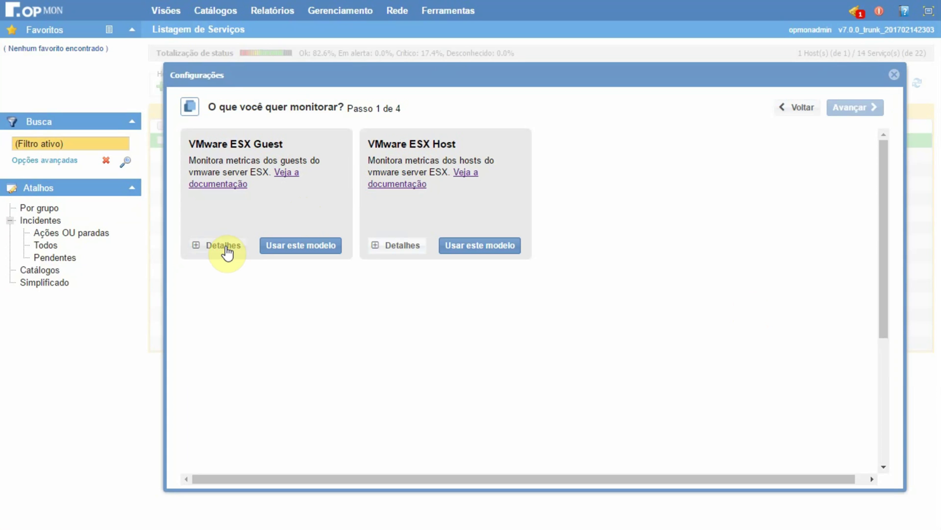
left_click(222, 247)
scroll(253, 316, "down", 1)
scroll(252, 316, "down", 3)
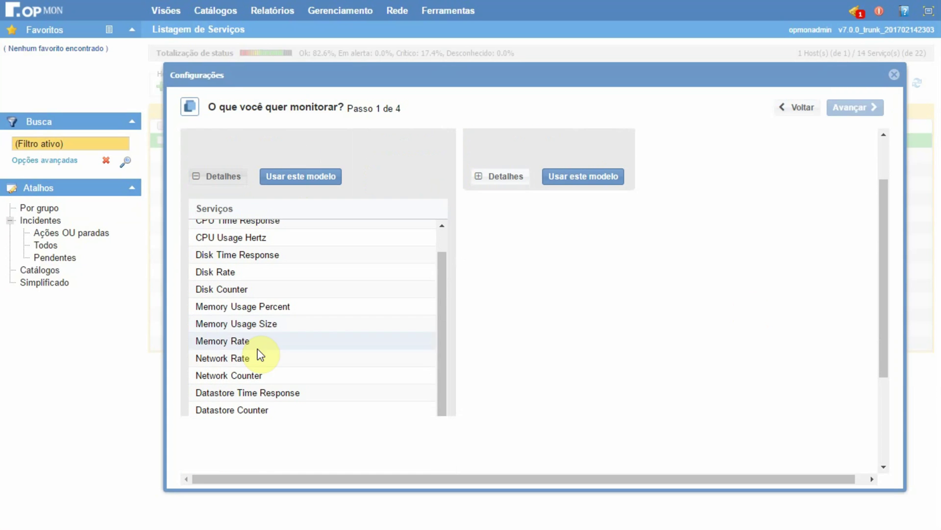
scroll(259, 359, "up", 4)
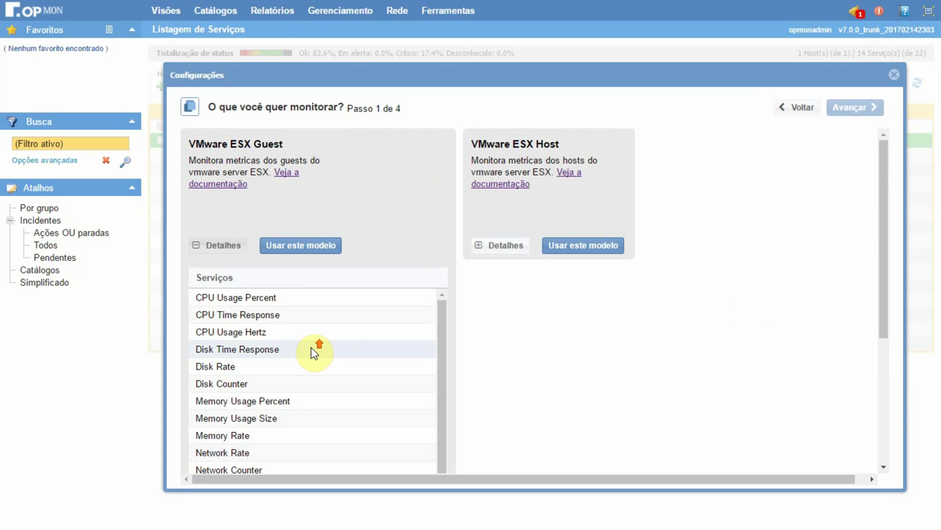
left_click(240, 256)
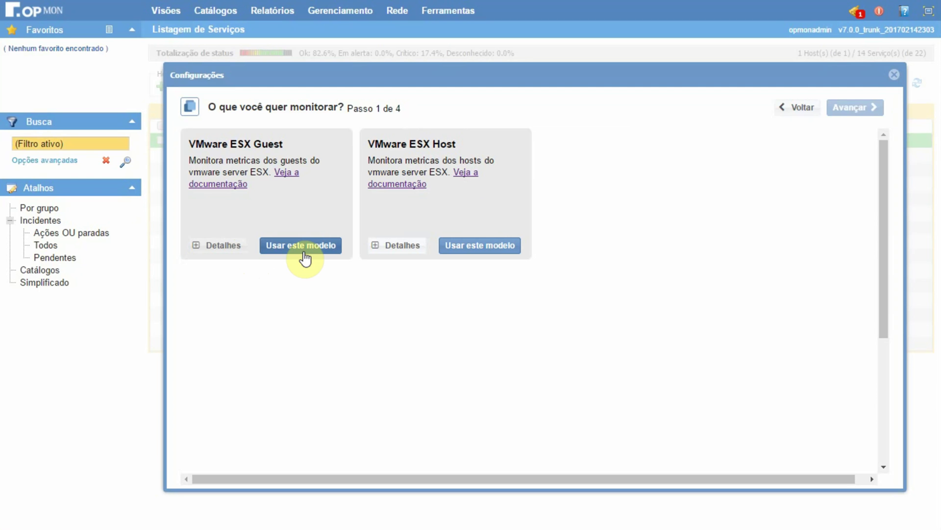
Step: Use the VMware ESX Guest model, manually create host 192.168.10.211 with name and description VMware, and proceed to its configuration
left_click(304, 247)
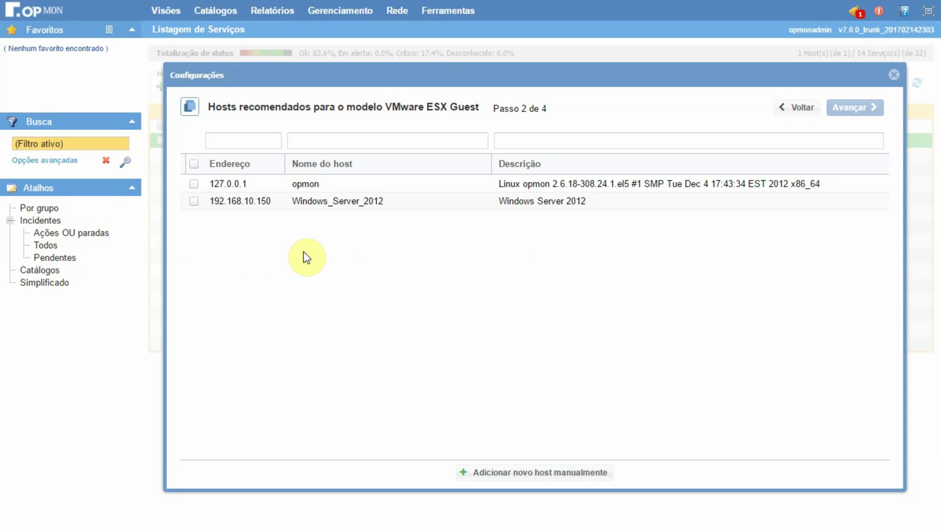
left_click(514, 466)
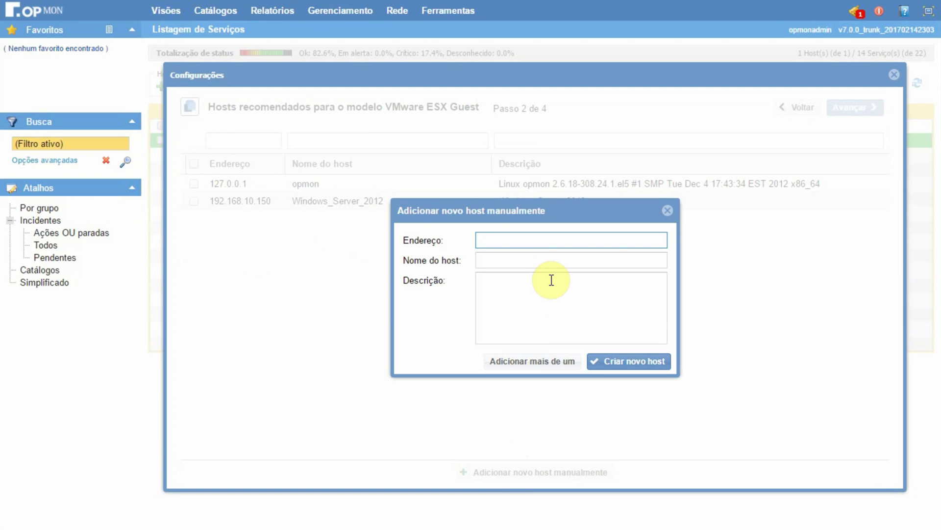
type("192.168.10.211")
key("Tab")
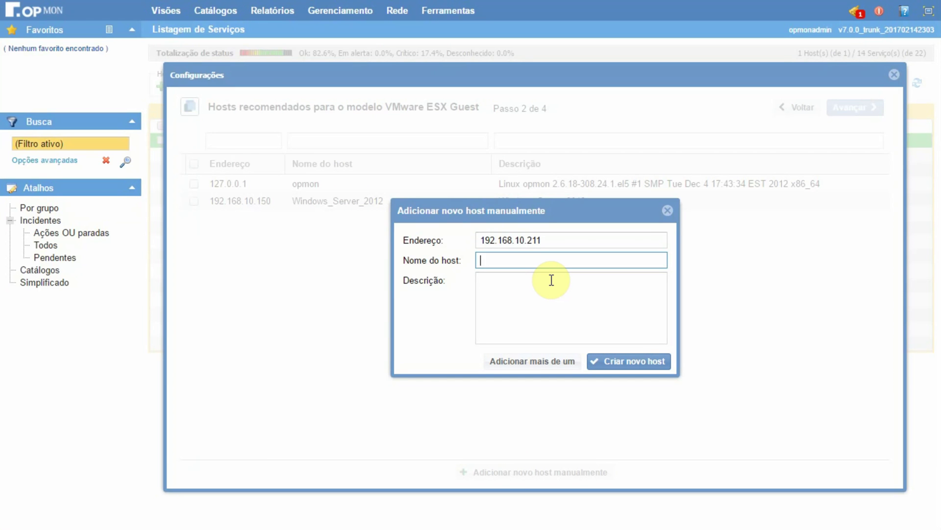
type("VMware")
left_click(551, 280)
type("VMware")
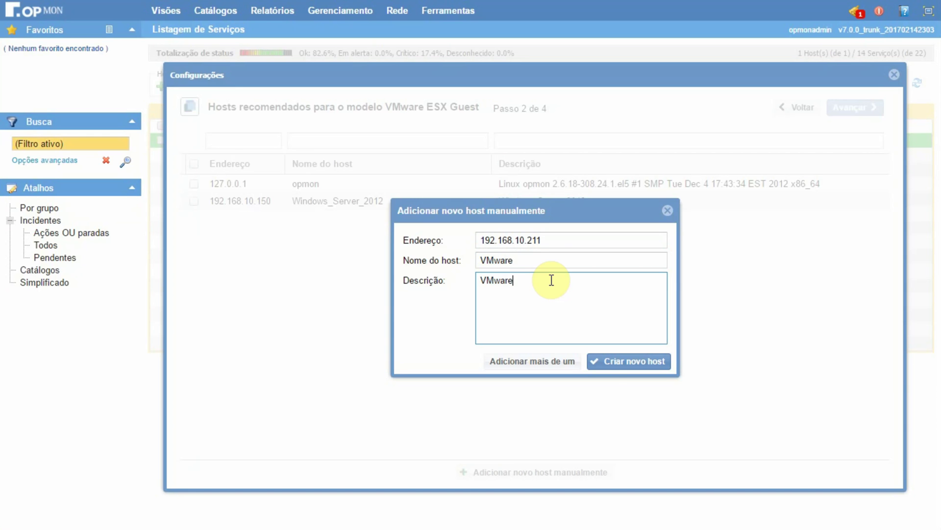
left_click(604, 367)
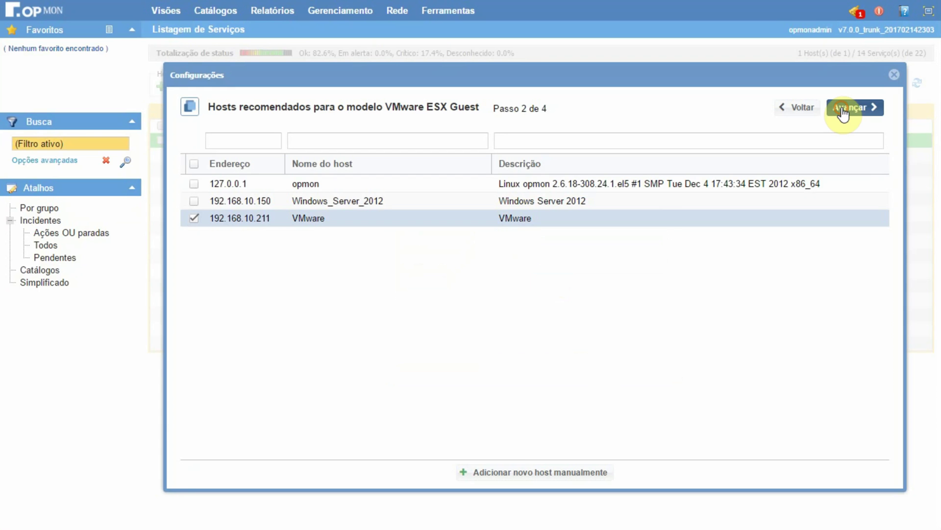
left_click(845, 110)
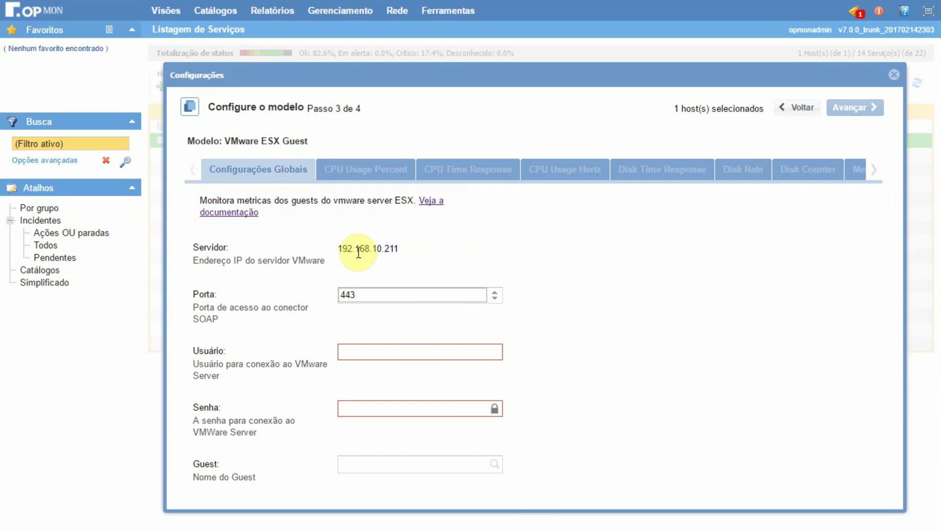
left_click_drag(355, 248, 521, 283)
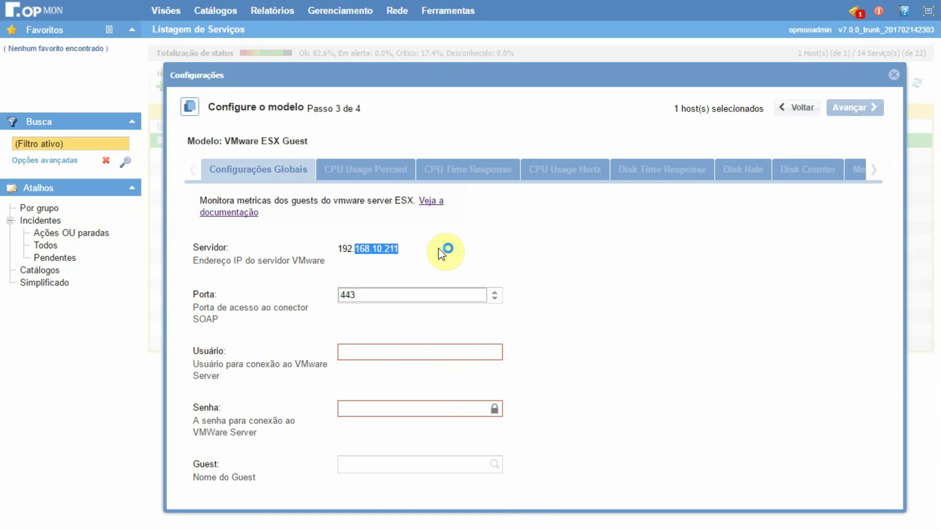
left_click(563, 248)
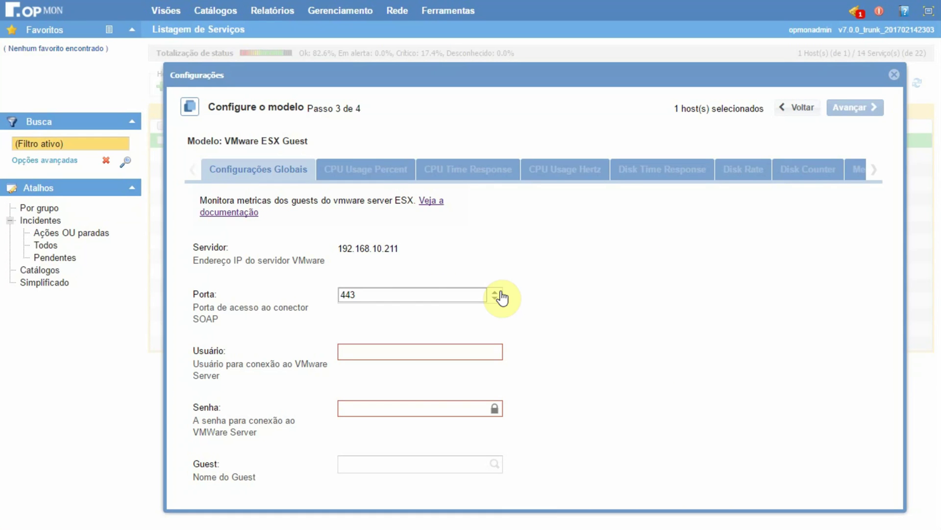
left_click(500, 293)
left_click(497, 300)
left_click(498, 300)
left_click(498, 301)
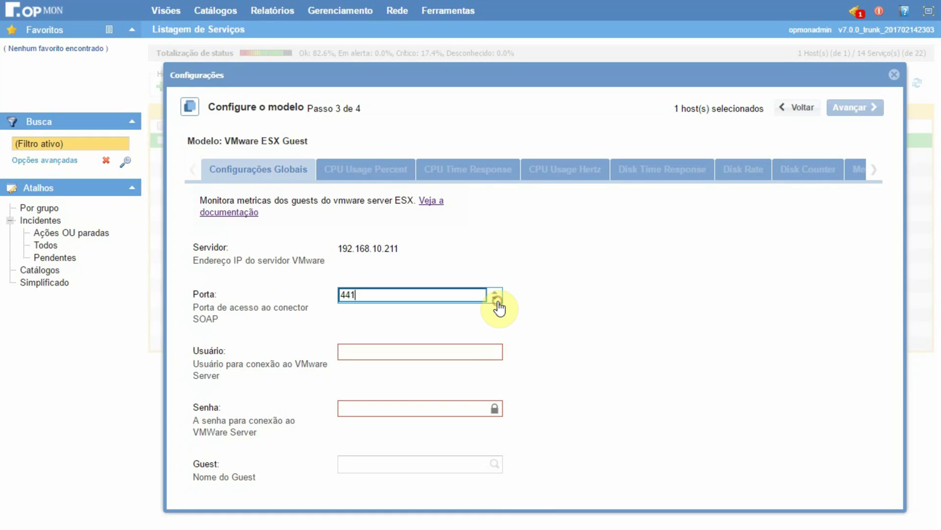
left_click(497, 292)
left_click(496, 292)
left_click(641, 388)
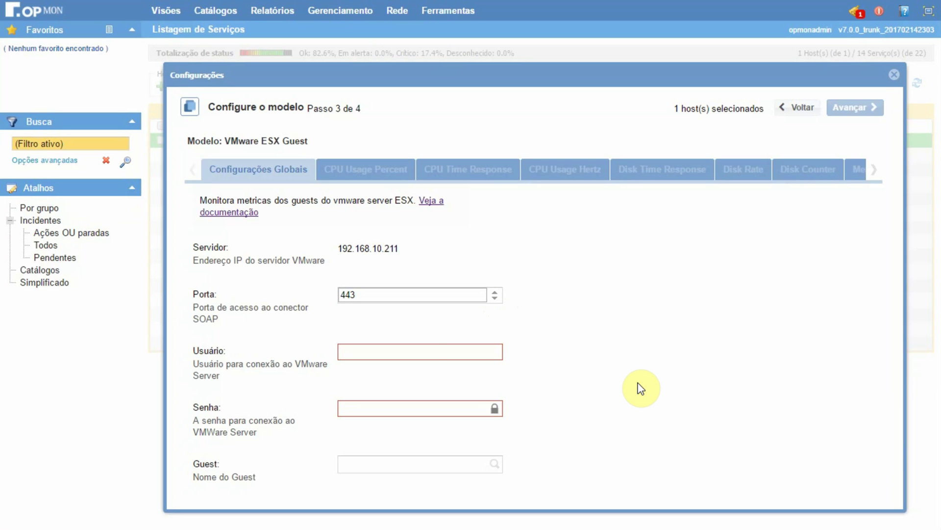
Step: Set the VMware server connection user to root and enter a password in the Senha field
left_click(416, 349)
type("root")
key("Tab")
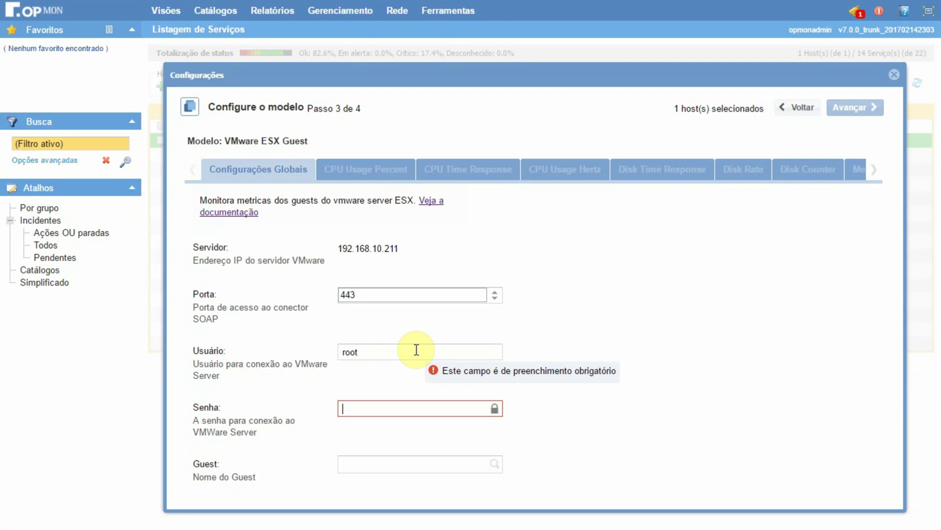
type("•")
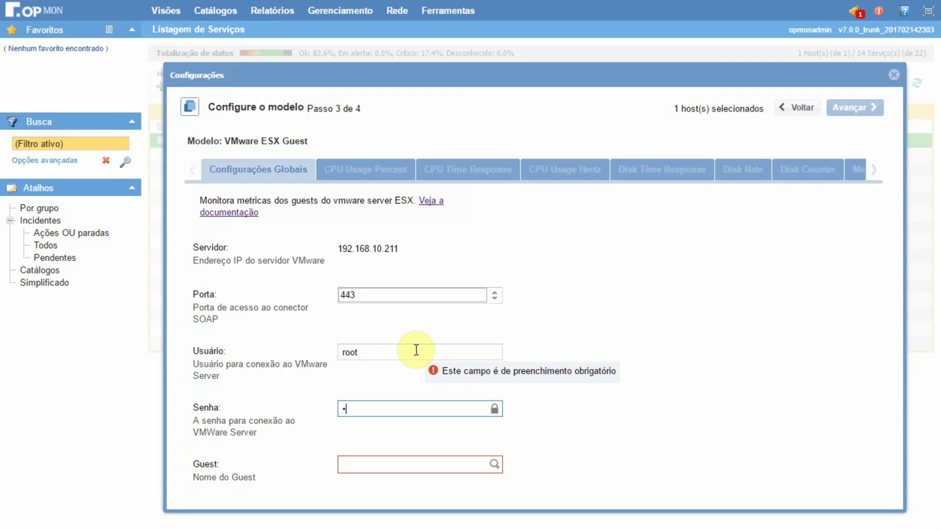
Step: Run the discovery with the entered credentials and review its error details
left_click(645, 332)
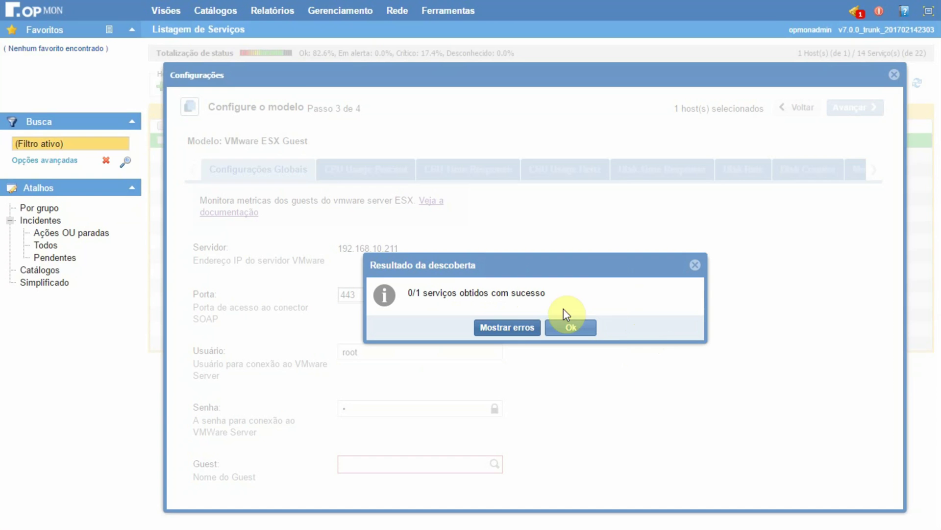
left_click(523, 335)
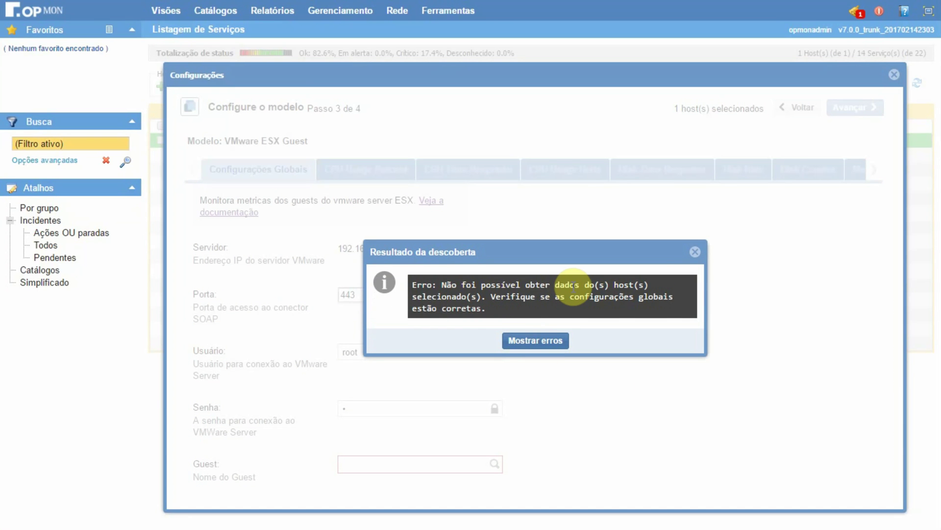
left_click(698, 251)
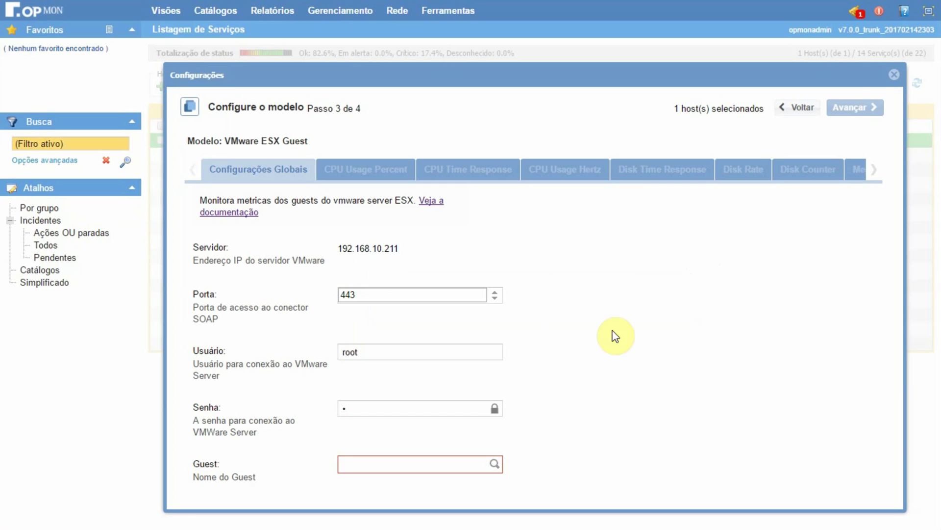
Step: Replace the VMware server connection password in the Senha field
left_click(497, 408)
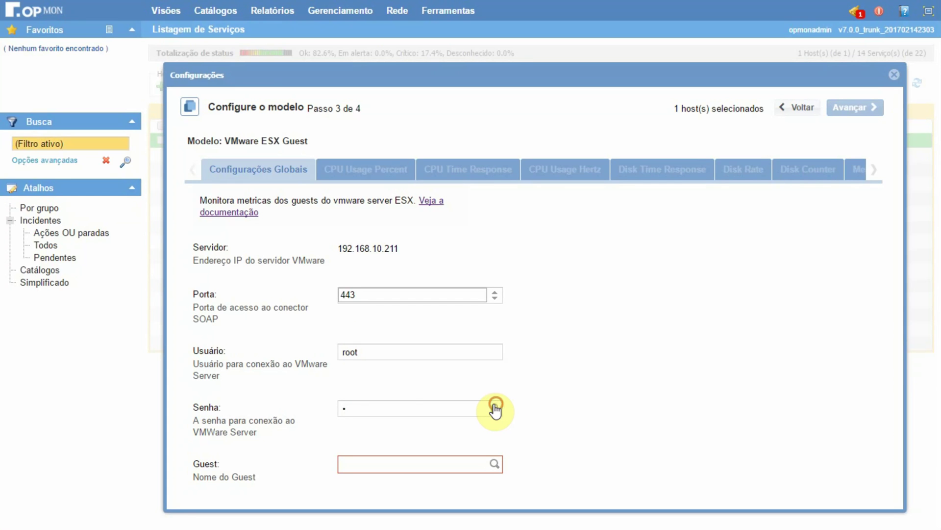
left_click(497, 410)
type("**********")
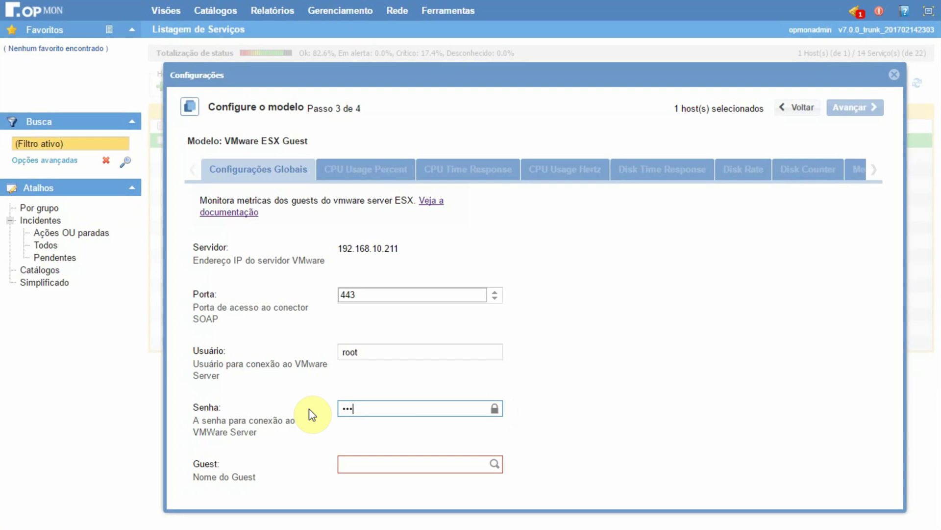
left_click(623, 407)
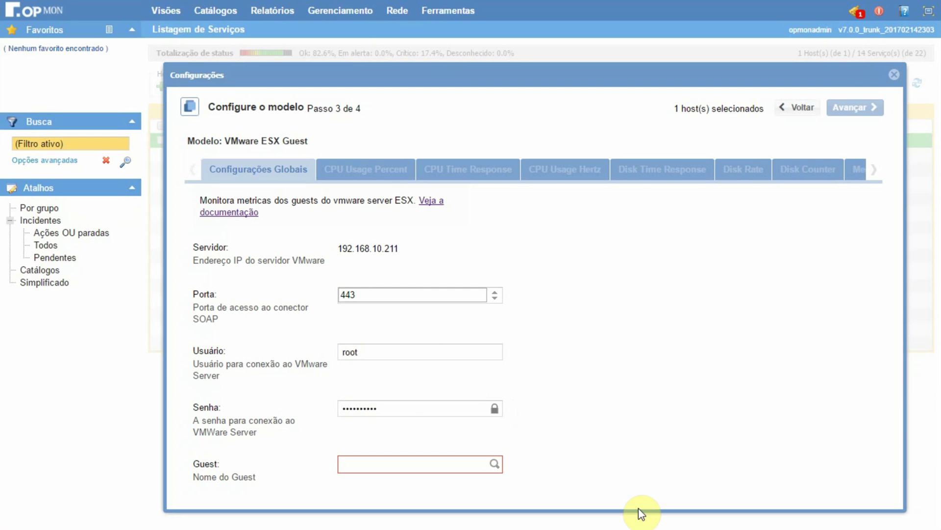
Step: Select the guests Windows2012 and el6-oracle for monitoring and run the service discovery
left_click(494, 464)
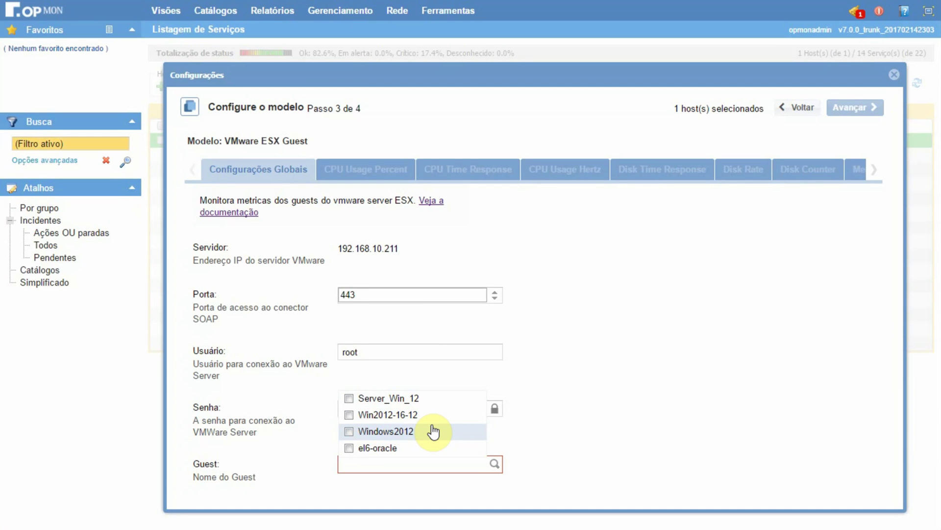
left_click(349, 432)
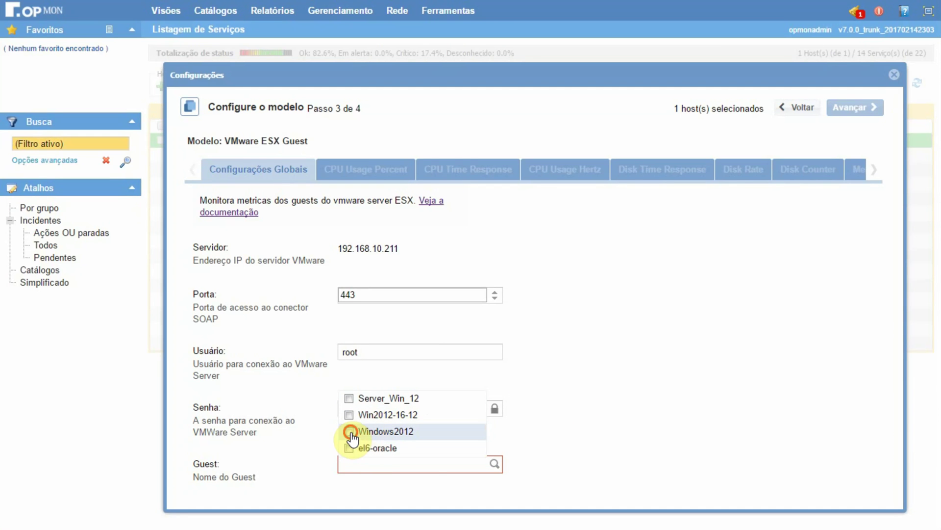
left_click(349, 447)
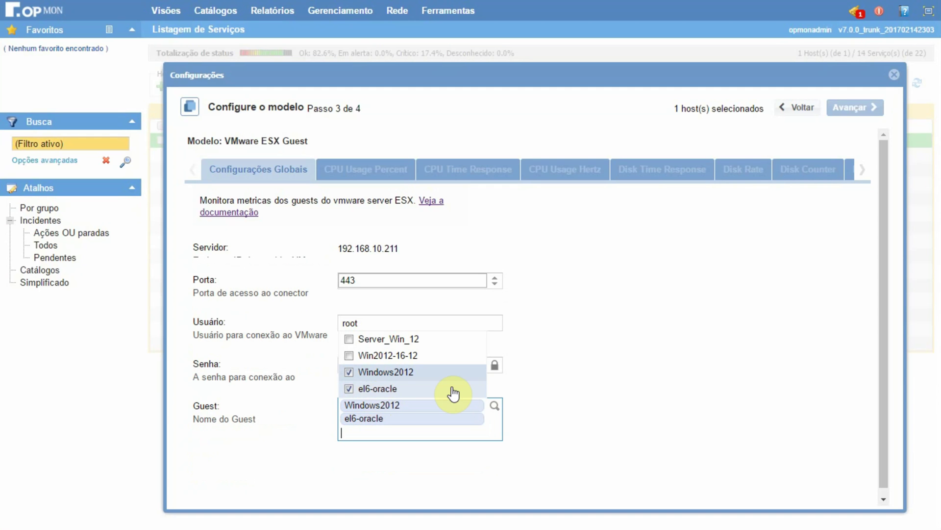
left_click(649, 398)
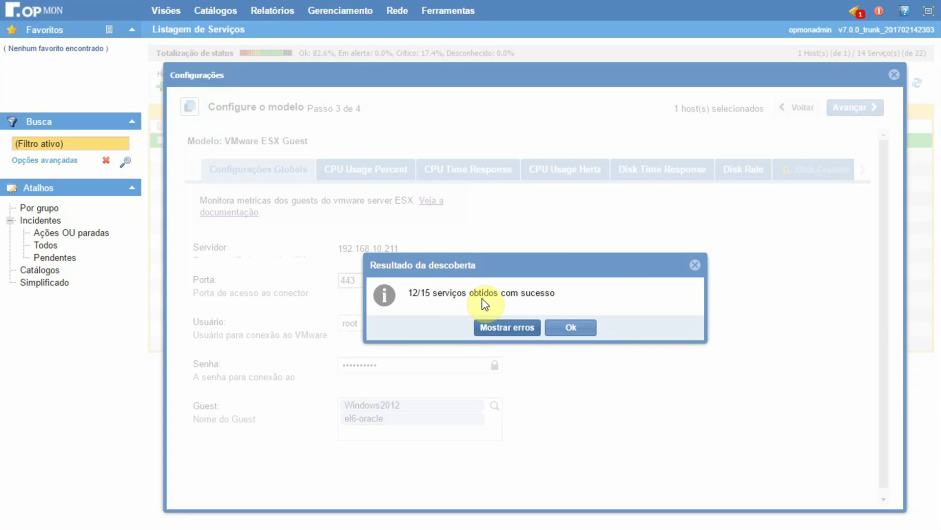
Step: Review the discovery error details and check which VMware ESX Guest services are unavailable for the host
left_click(526, 327)
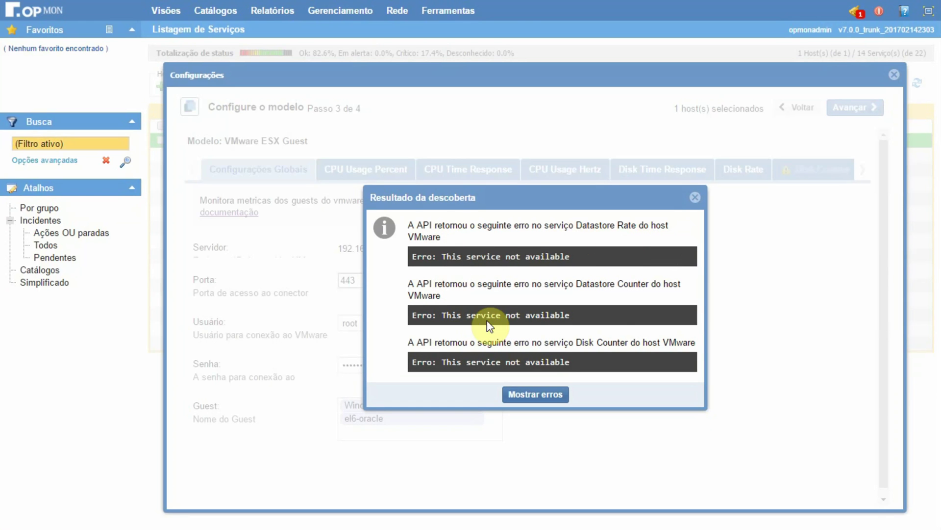
left_click(695, 197)
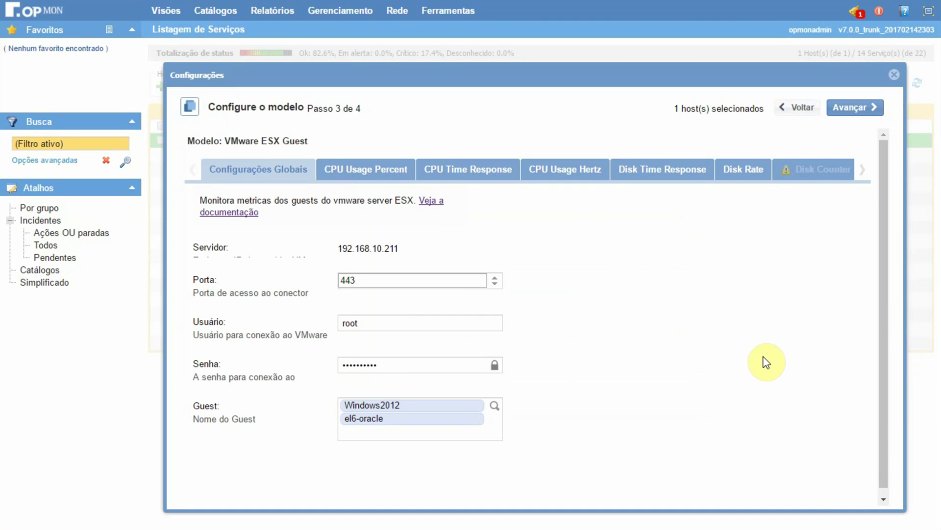
left_click(864, 172)
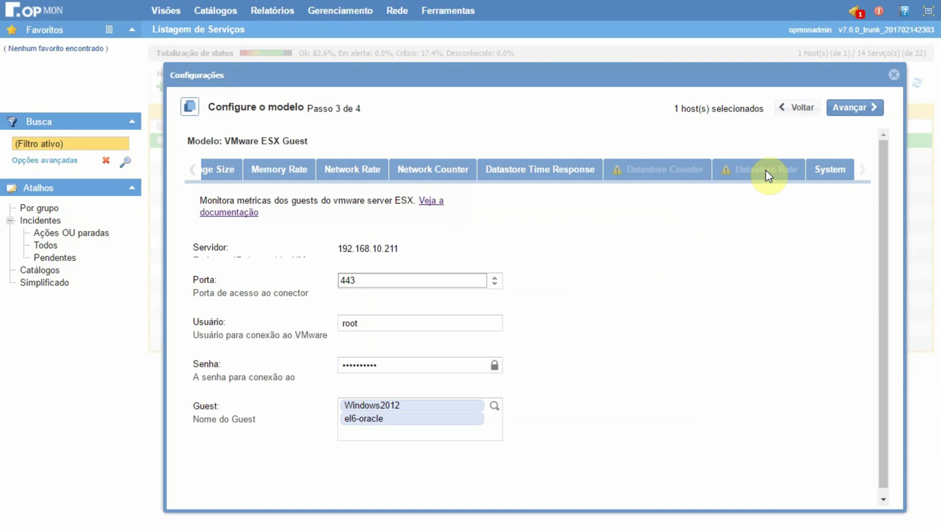
mouse_move(676, 169)
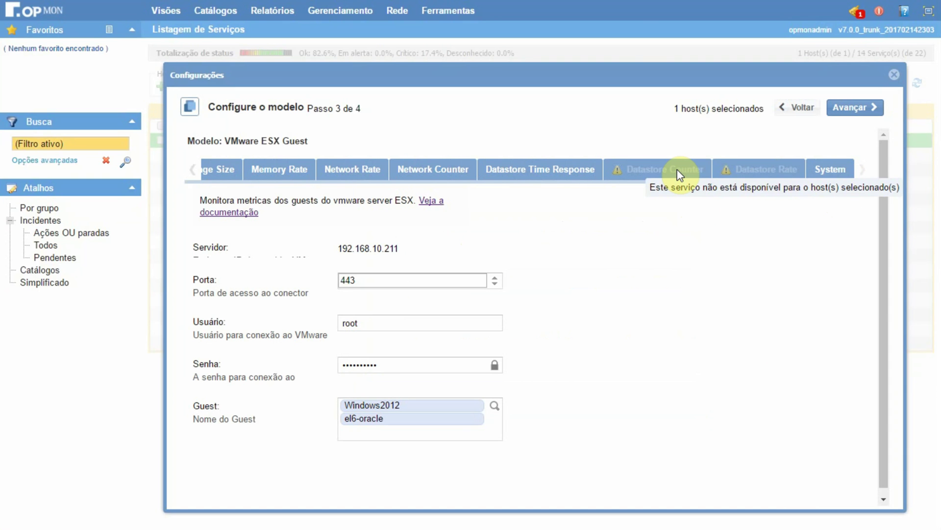
mouse_move(195, 172)
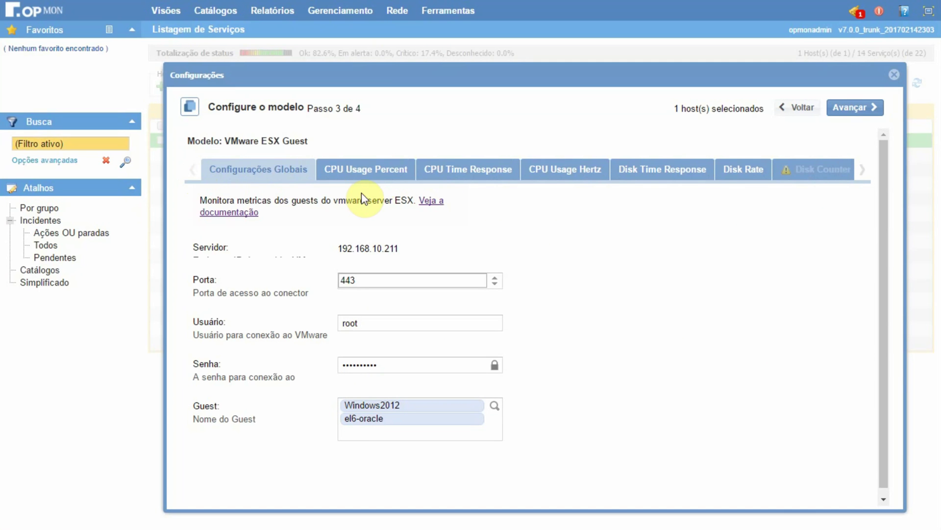
Step: Select the CPU Usage Percent counters CPU Latency, CPU Usage and Resource group CPU Active (1 min peak)
left_click(382, 182)
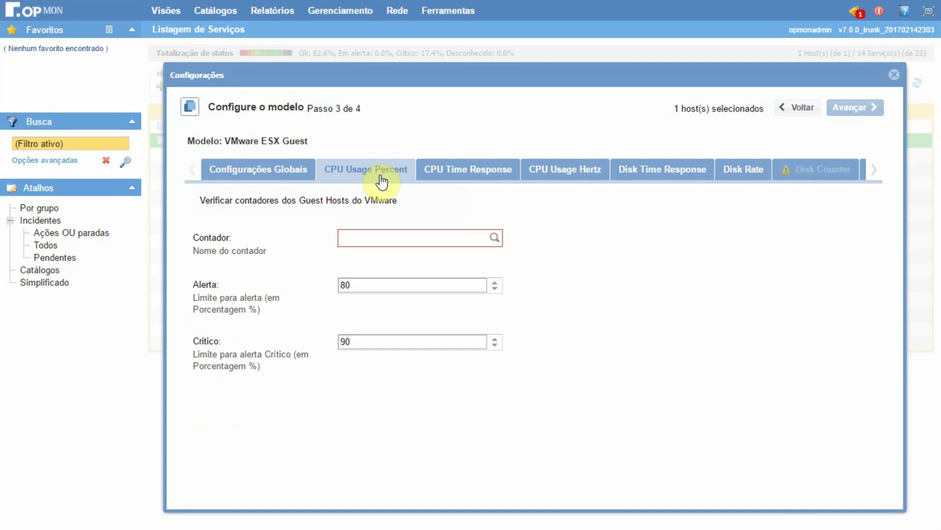
left_click(495, 239)
left_click(349, 285)
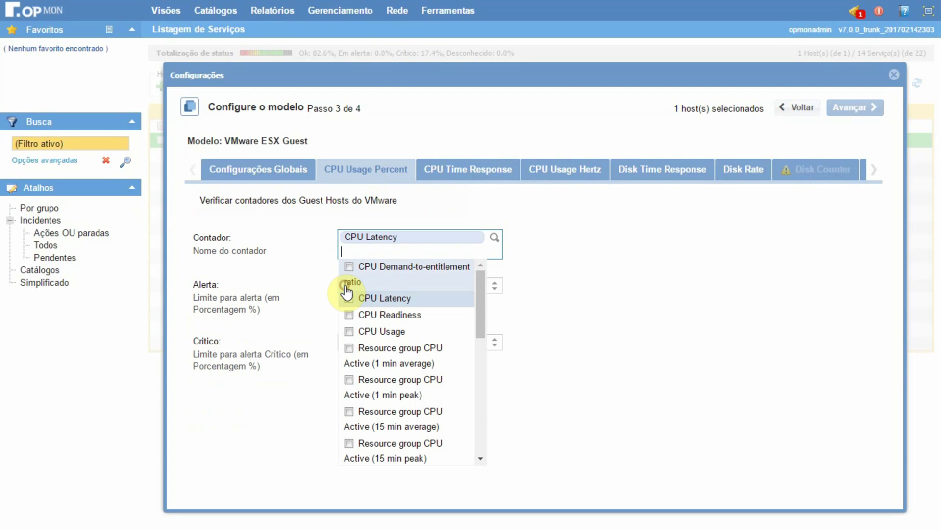
left_click(349, 331)
left_click(349, 382)
left_click(742, 372)
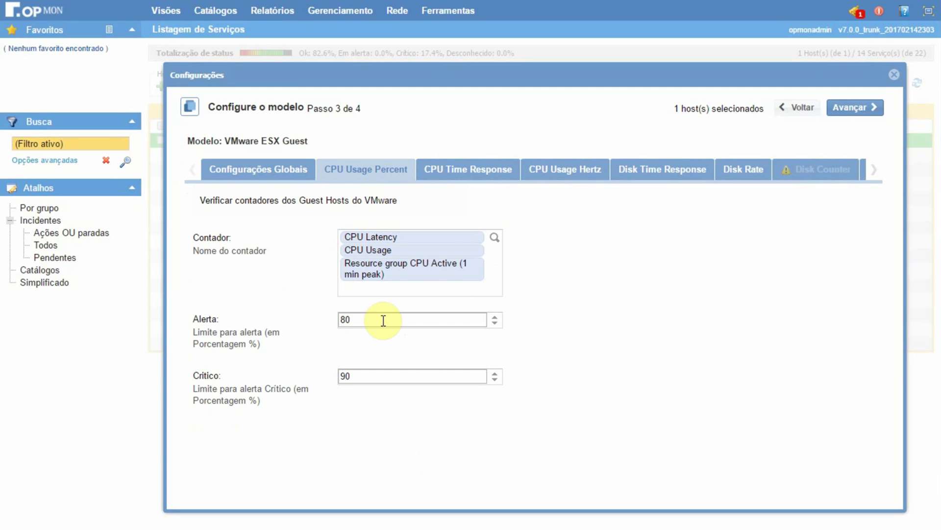
Step: Select the CPU Time Response counters CPU Co-stop, CPU Idle and CPU Max limited
left_click(470, 175)
left_click(493, 237)
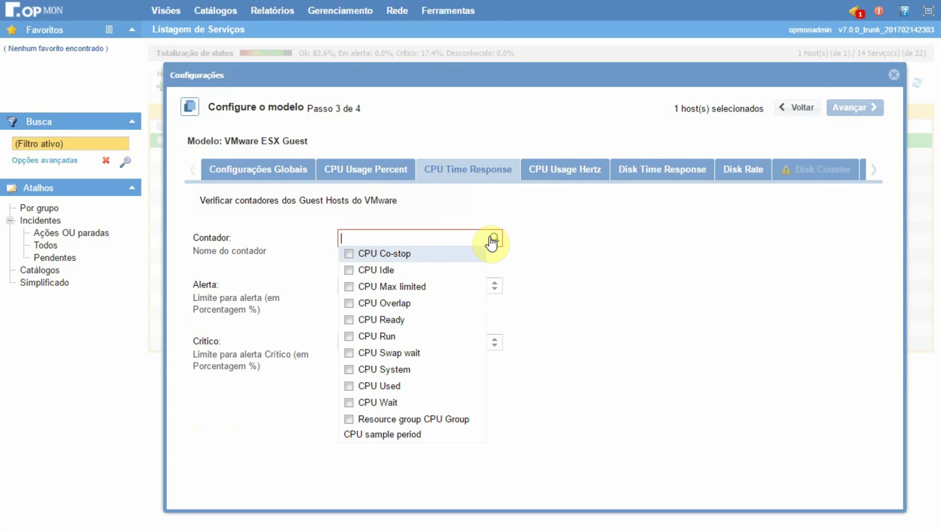
left_click(408, 256)
left_click(400, 283)
left_click(404, 313)
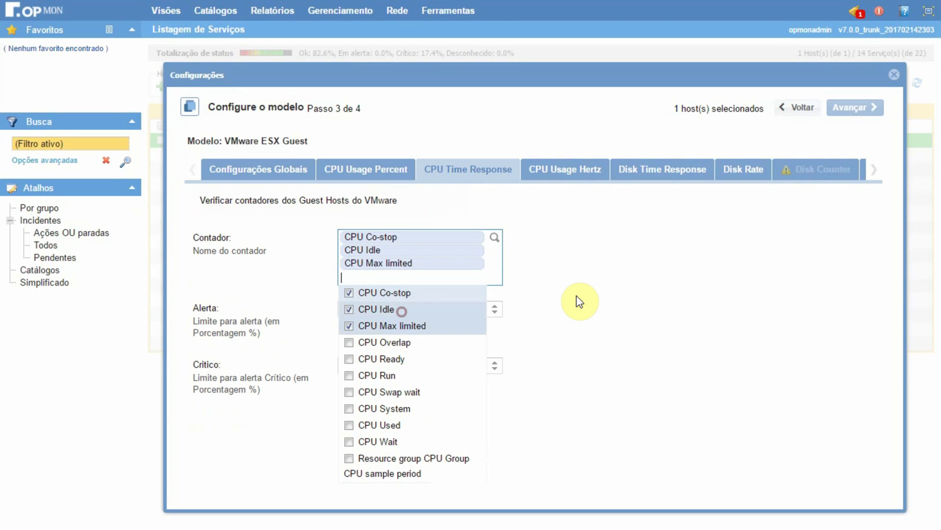
left_click(574, 296)
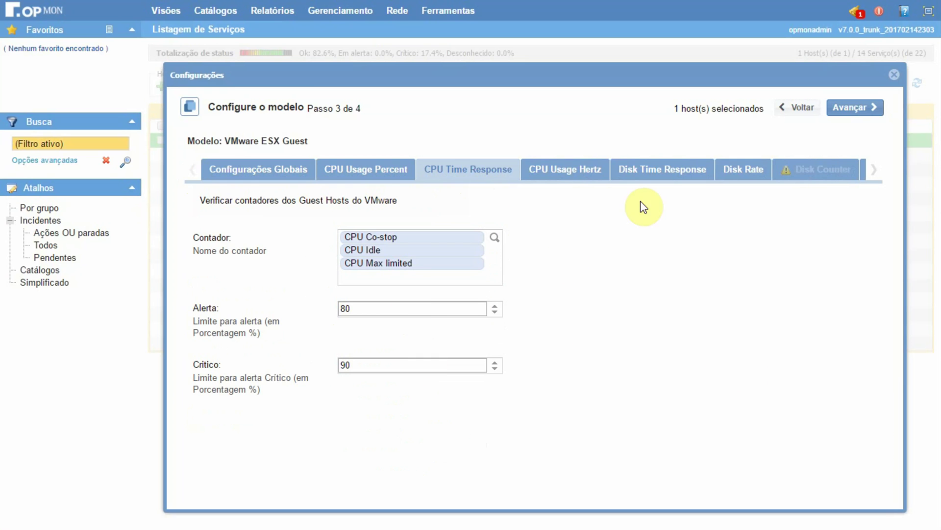
Step: Select the CPU Usage Hertz counters CPU Demand, CPU Entitlement and CPU Usage in MHz
left_click(582, 172)
left_click(494, 240)
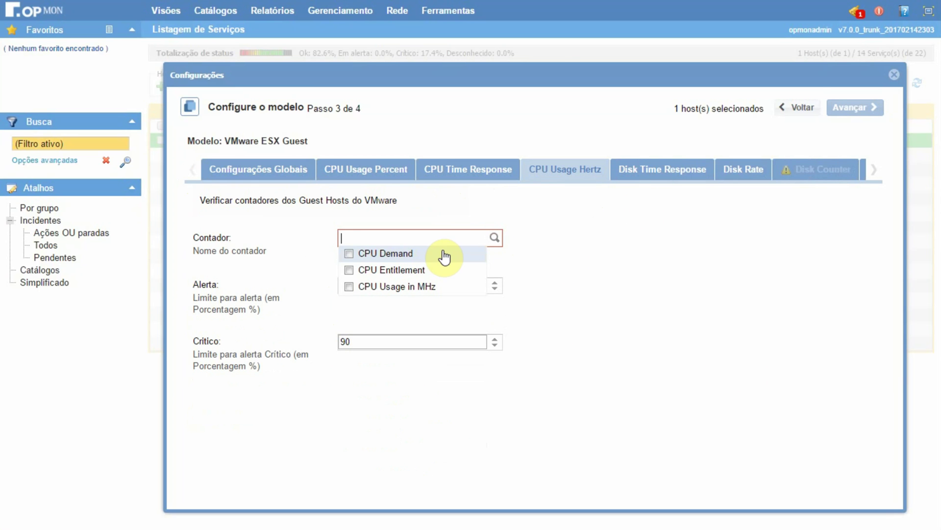
left_click(437, 253)
left_click(425, 280)
left_click(428, 309)
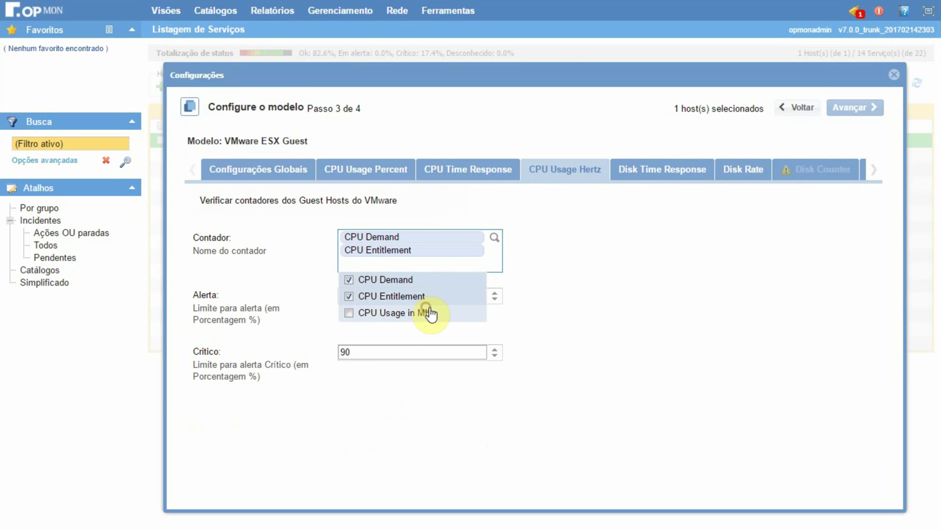
left_click(603, 294)
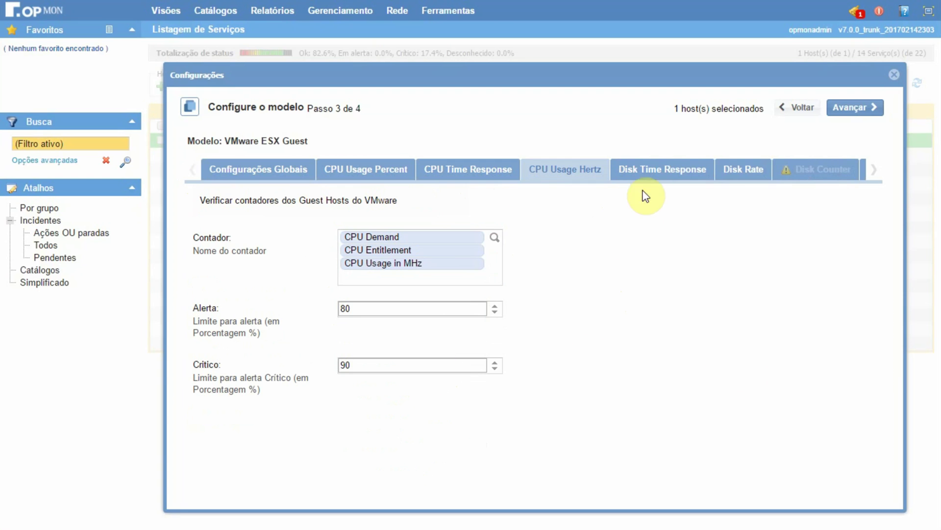
Step: Select the Disk Time Response counter Disk Highest latency
left_click(649, 173)
left_click(494, 239)
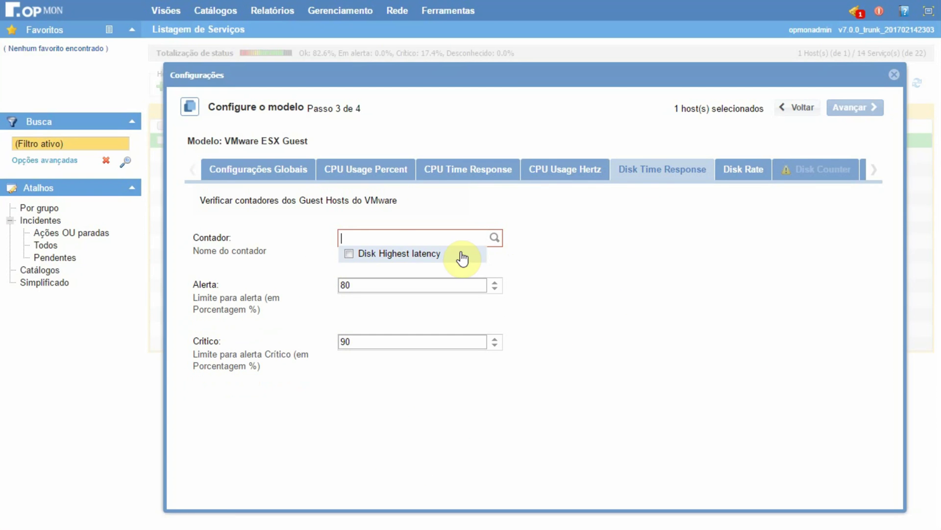
left_click(464, 254)
left_click(593, 263)
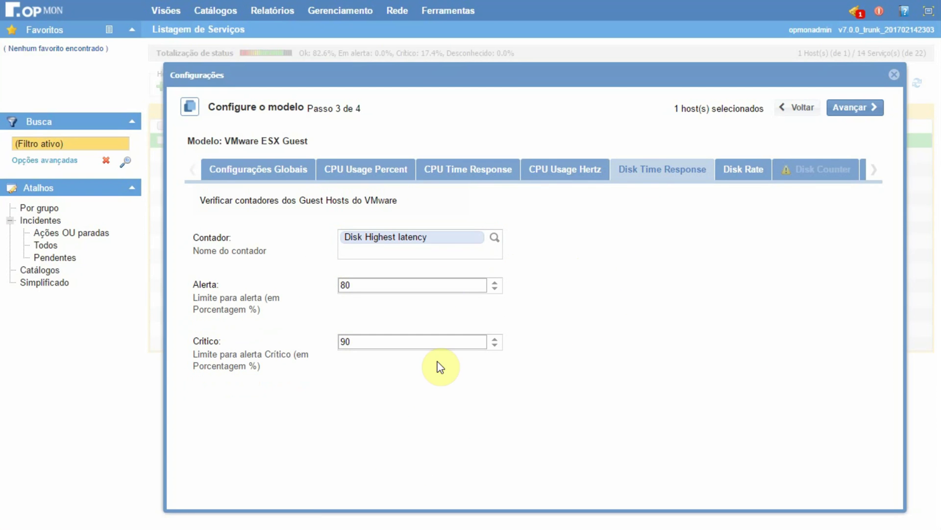
Step: Select the Disk Rate counters Disk Read rate, Disk Usage and Disk Write rate, and advance to the configuration review
left_click(747, 172)
left_click(495, 238)
left_click(387, 253)
left_click(388, 283)
left_click(387, 312)
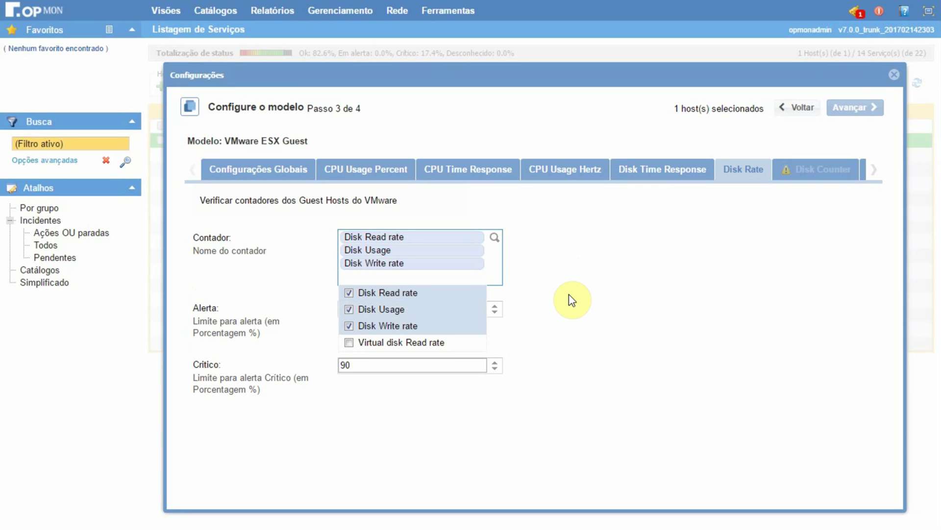
left_click(869, 109)
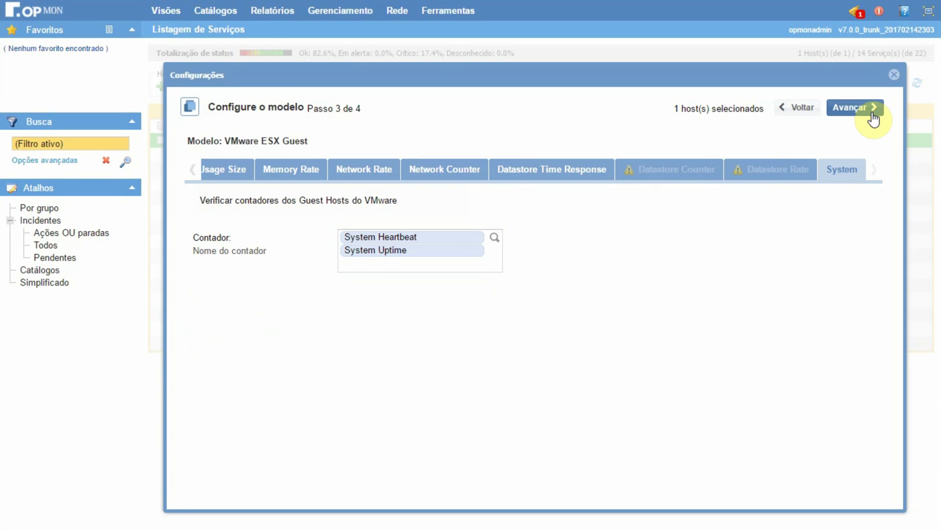
left_click(873, 117)
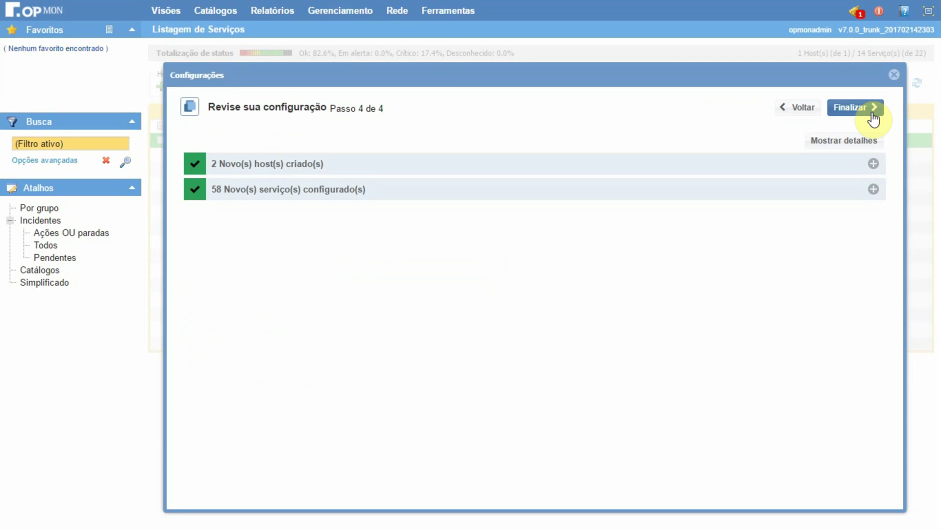
Step: Review the new hosts and configured services along with their check, notification and contact settings
left_click(410, 169)
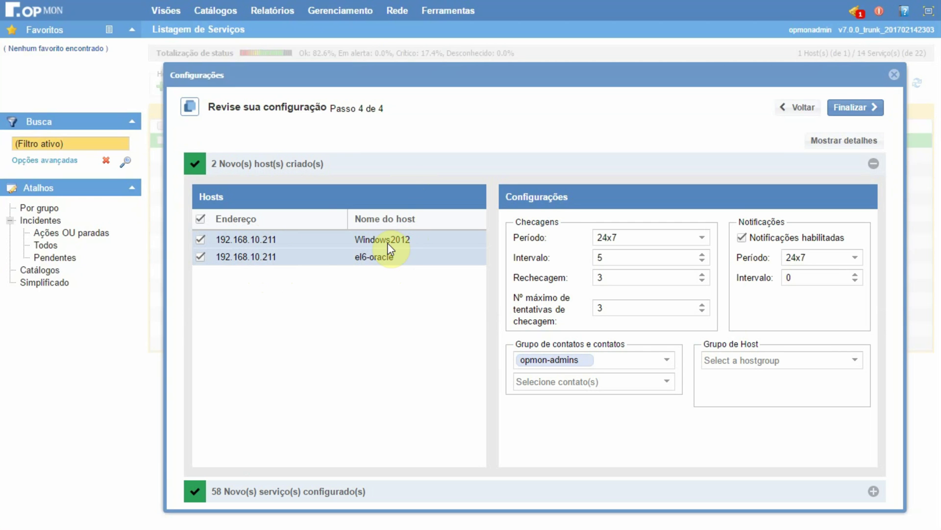
left_click(393, 169)
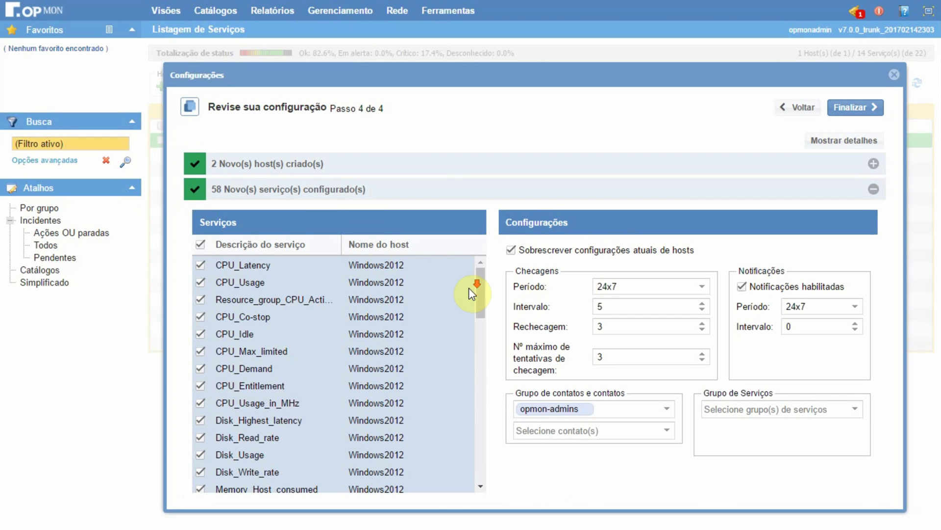
scroll(469, 287, "down", 5)
scroll(470, 287, "down", 10)
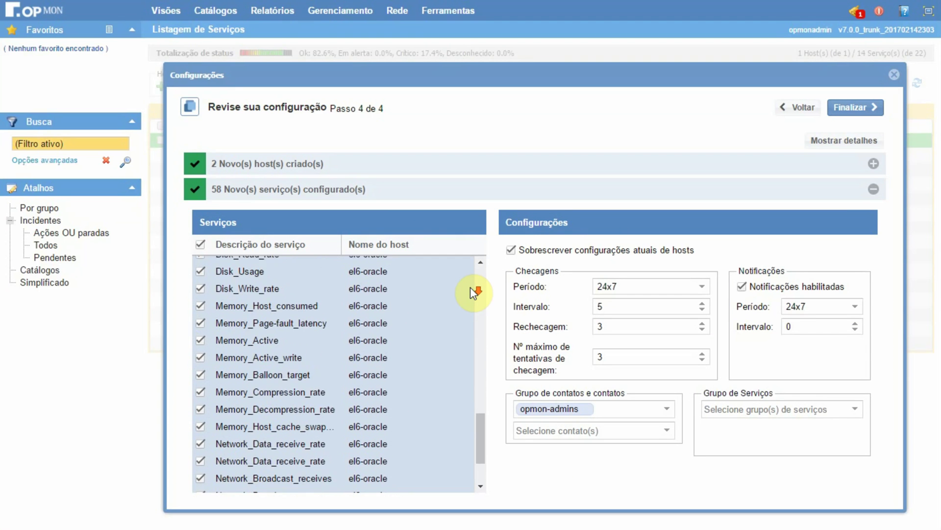
scroll(469, 286, "up", 15)
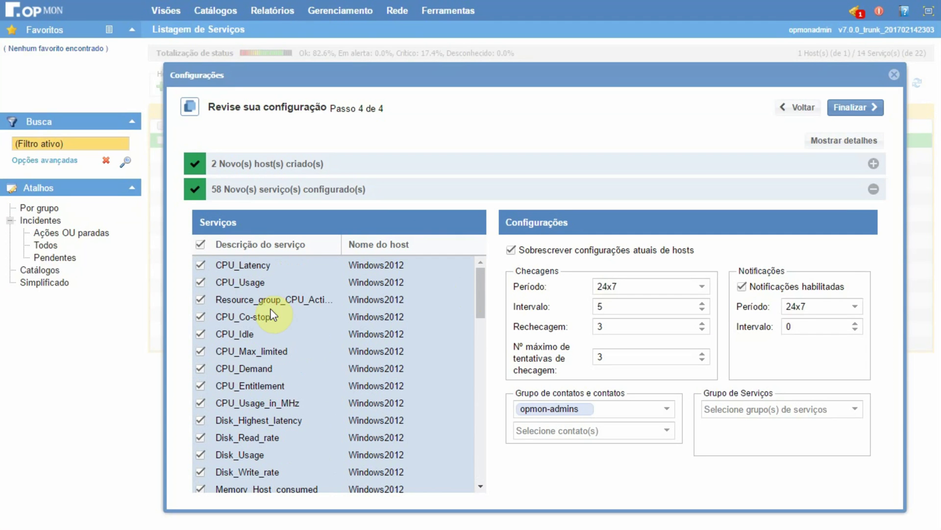
mouse_move(481, 305)
left_mouse_down()
mouse_move(487, 469)
mouse_move(492, 303)
left_mouse_up()
left_click(484, 401)
left_click(457, 164)
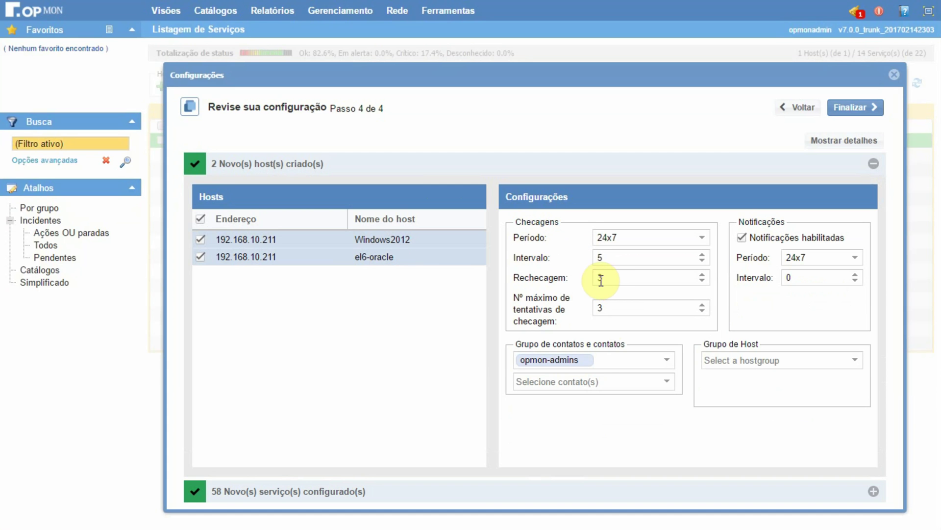
left_click(540, 491)
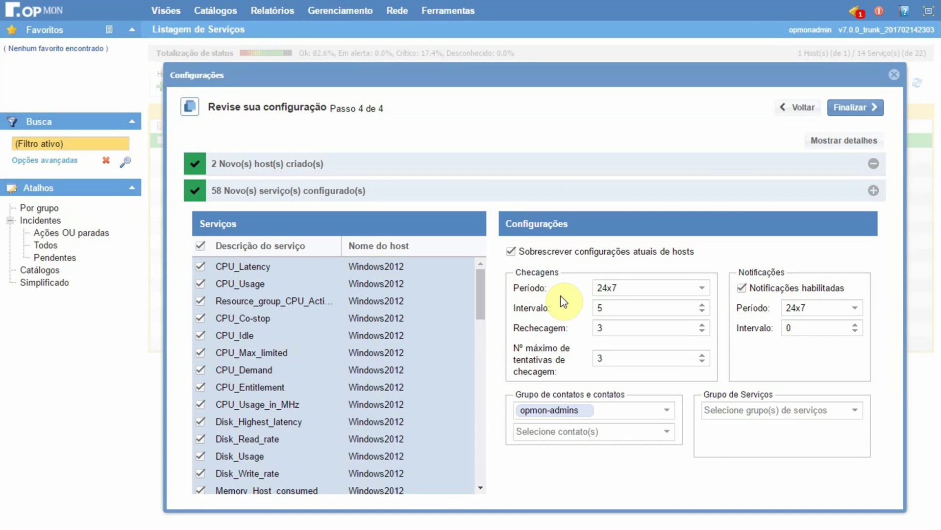
Step: Inspect the detailed configuration tree of the Windows2012 host, and return to the review
left_click(836, 142)
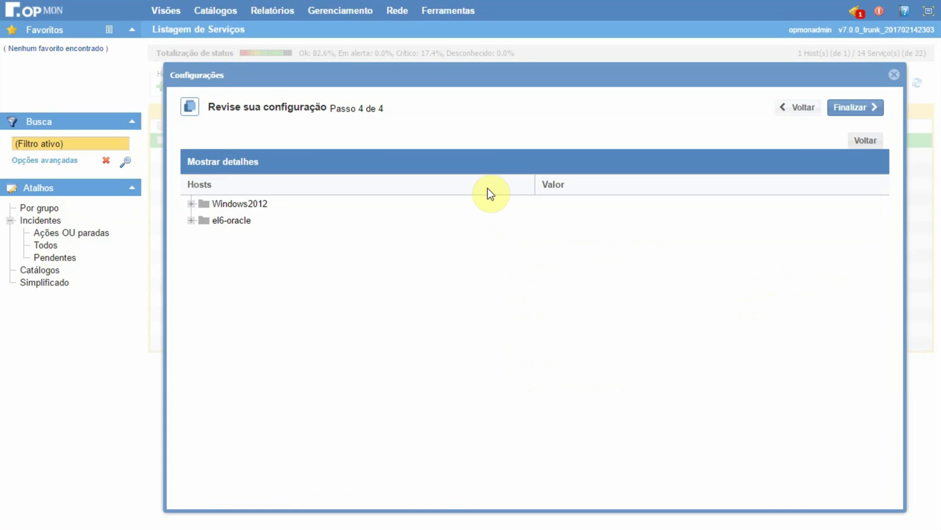
left_click(192, 205)
left_click(195, 207)
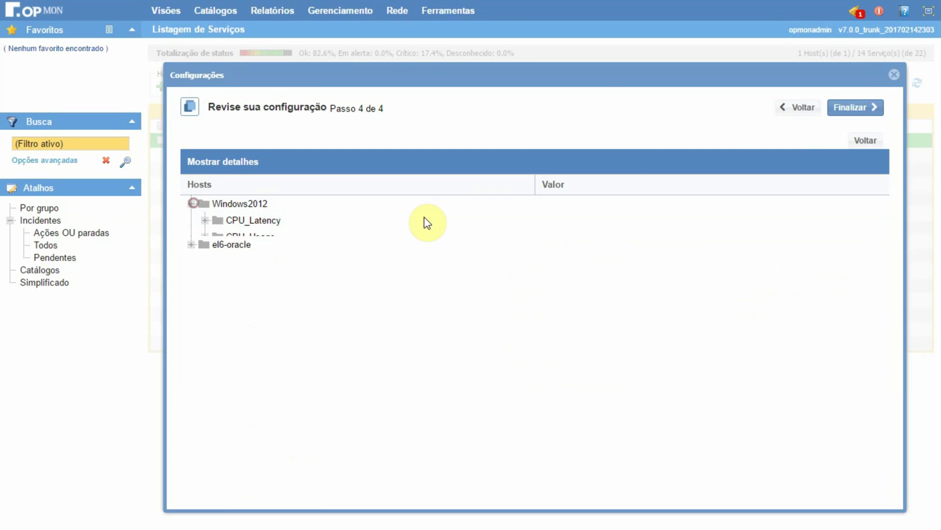
left_click(864, 141)
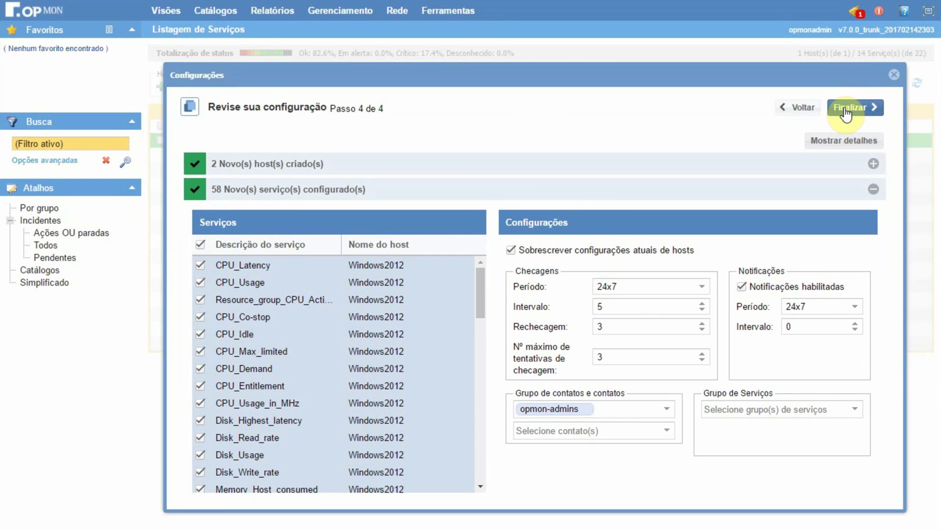
Step: Finalize the VMware guest configuration and open the list of monitored hosts
left_click(846, 112)
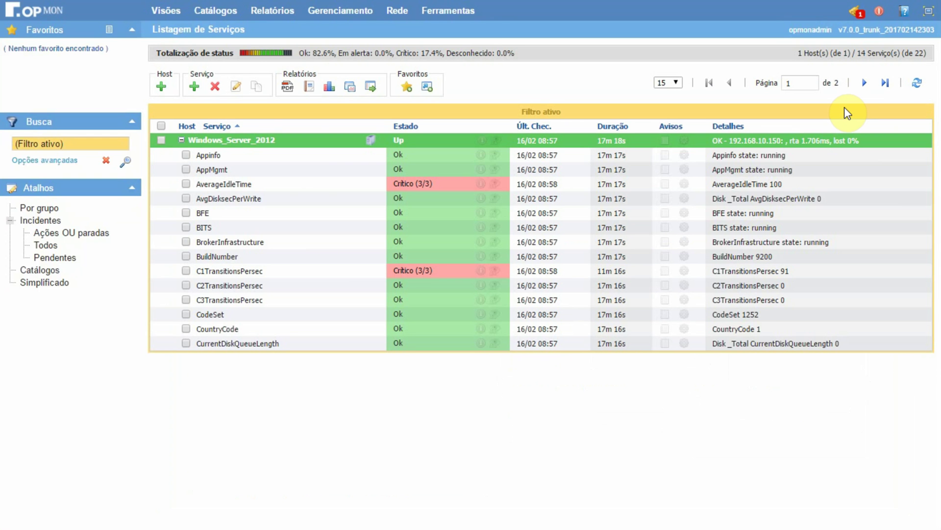
left_click(340, 10)
left_click(326, 35)
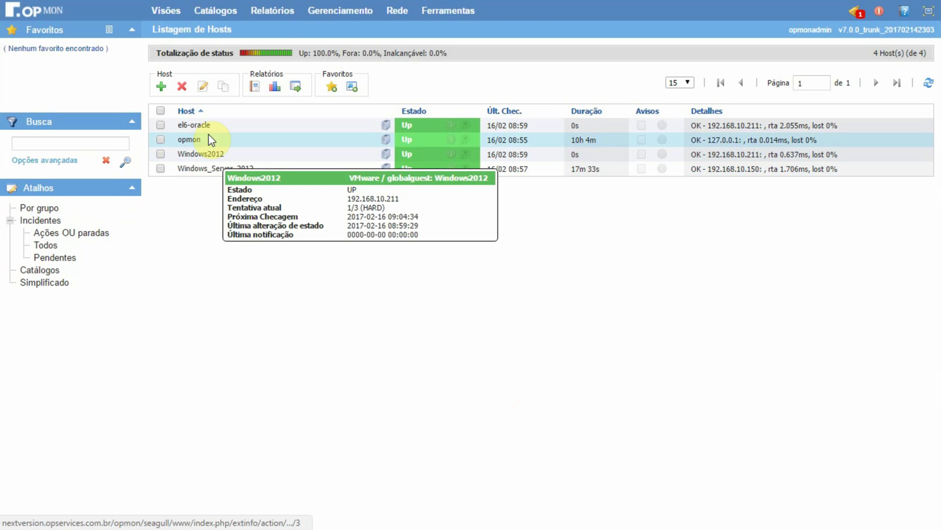
Step: Check the service states of the hosts el6-oracle and Windows2012
mouse_move(205, 135)
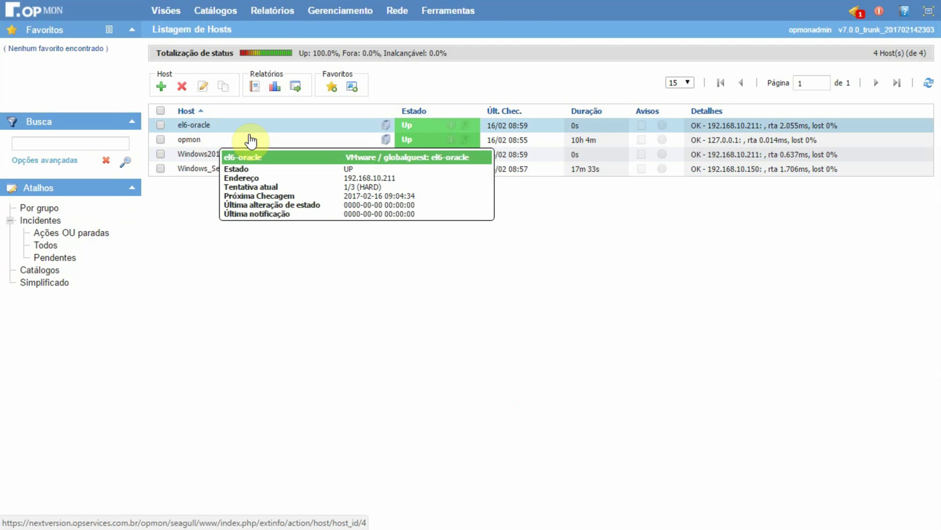
left_click(386, 132)
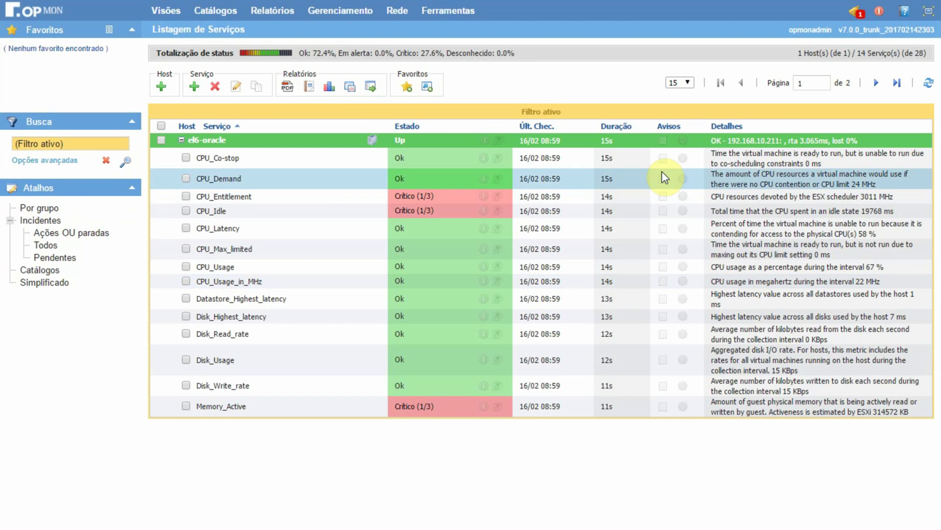
left_click(341, 10)
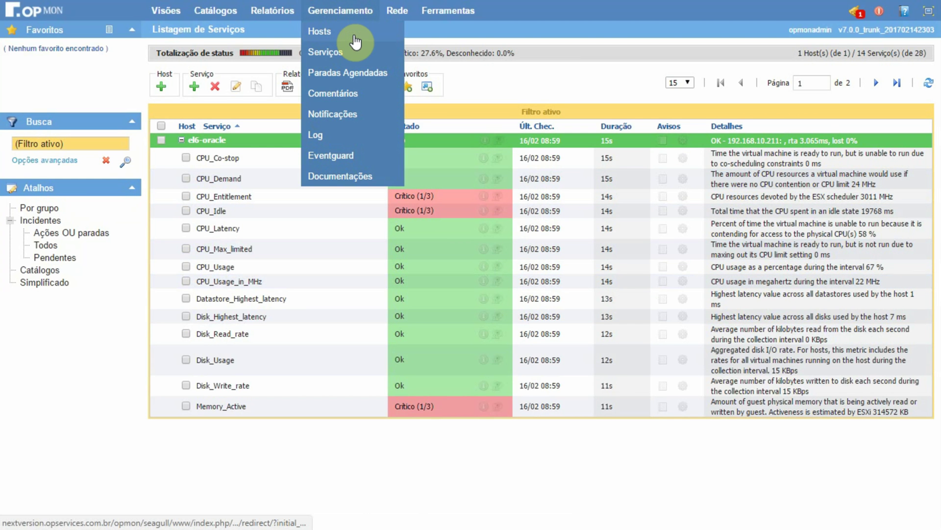
left_click(354, 32)
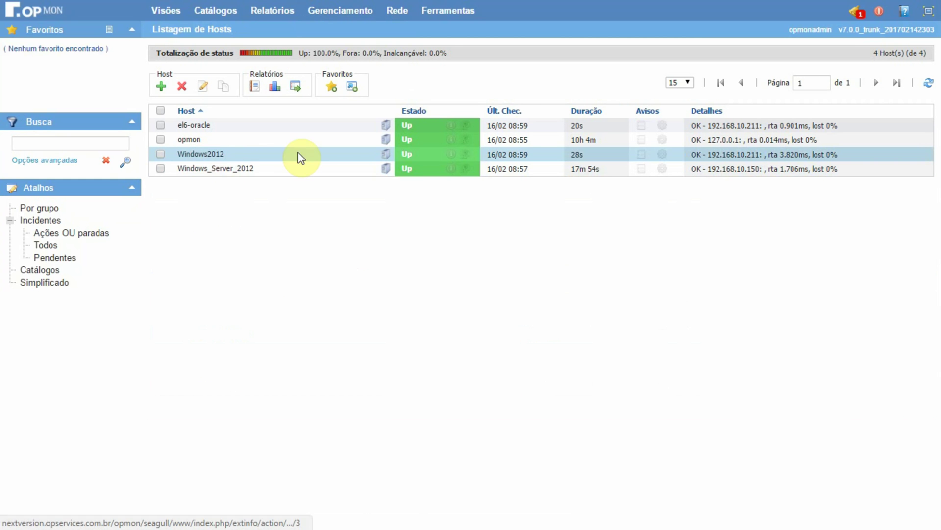
left_click(384, 152)
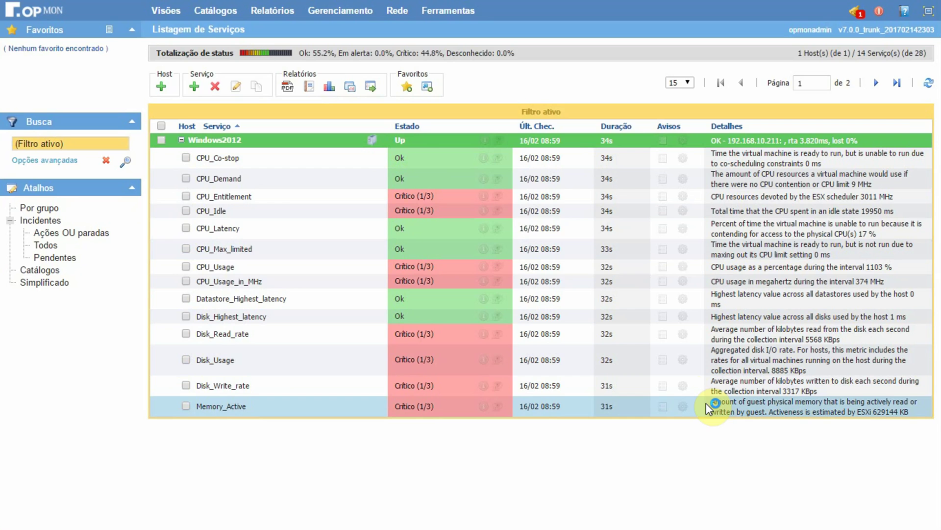
Step: Start adding a host and read the documentation of the Xen Guest model in the Xen category
left_click(164, 83)
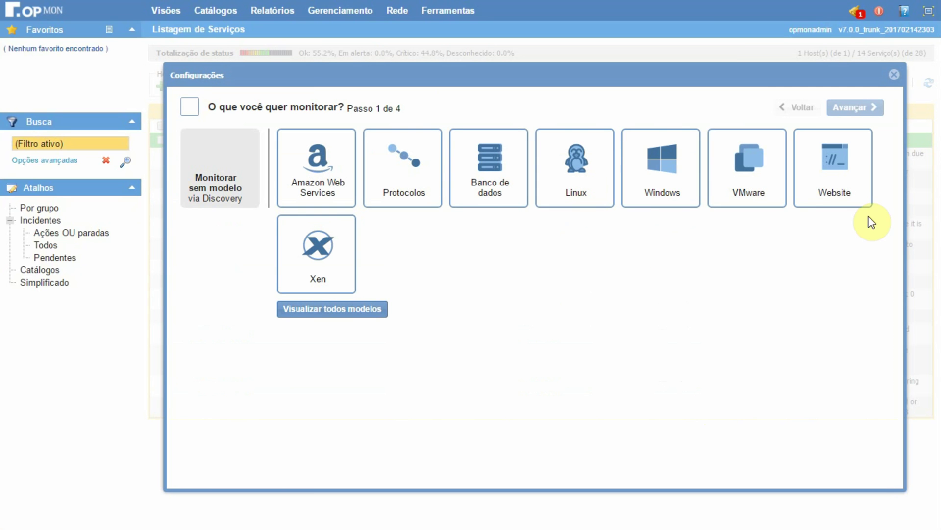
left_click(351, 268)
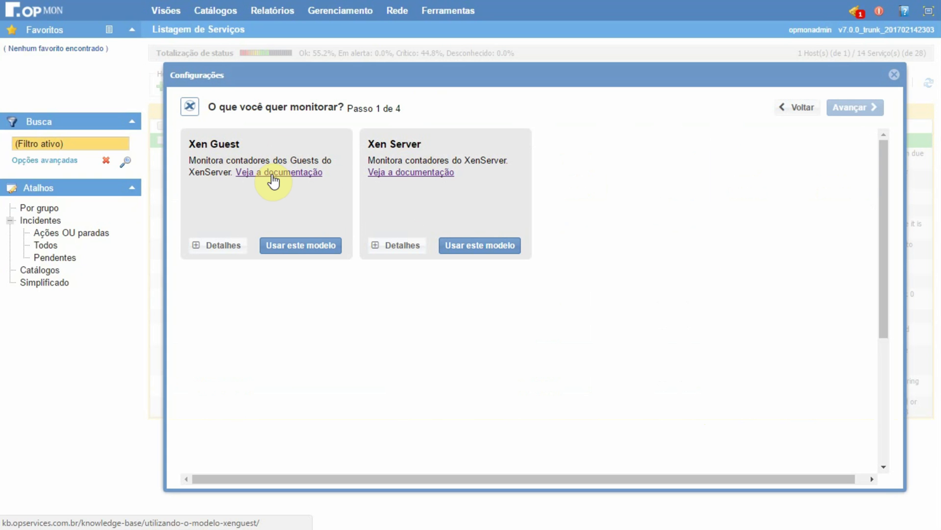
left_click(272, 176)
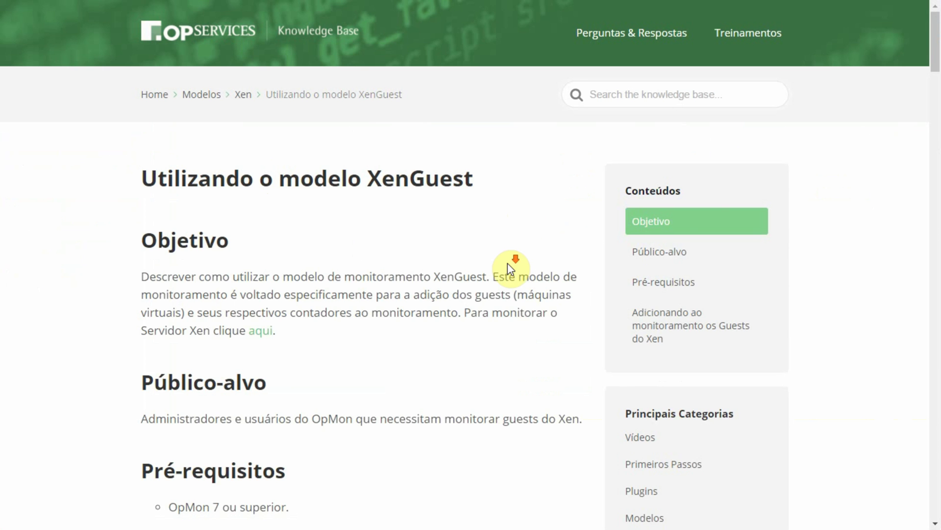
scroll(508, 264, "down", 5)
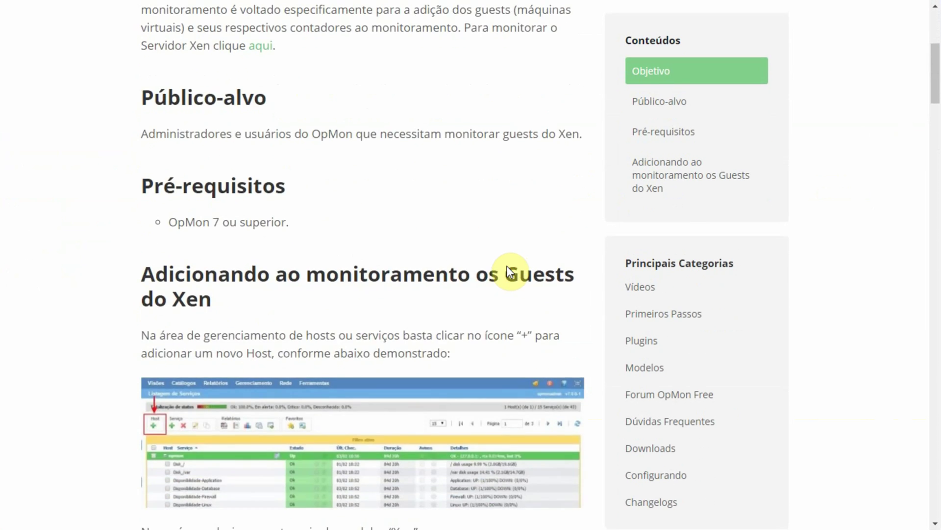
scroll(509, 271, "down", 6)
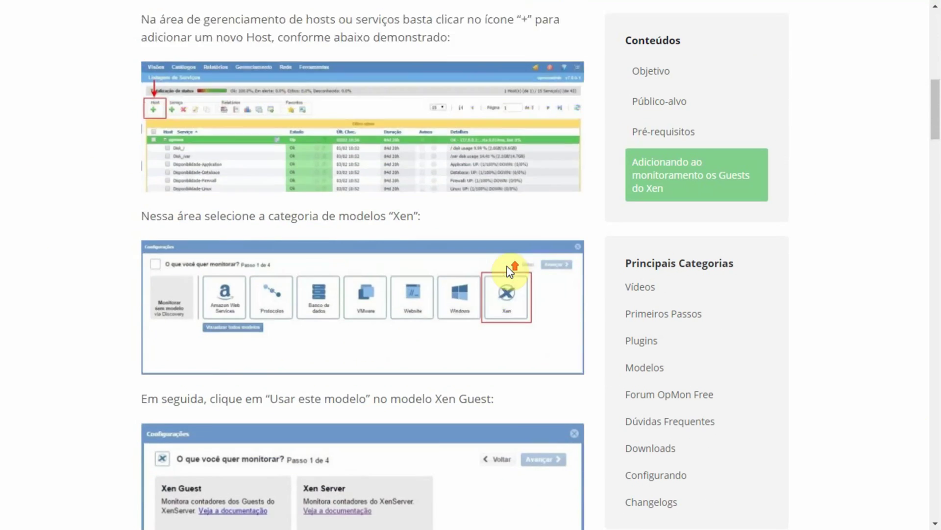
scroll(508, 270, "up", 9)
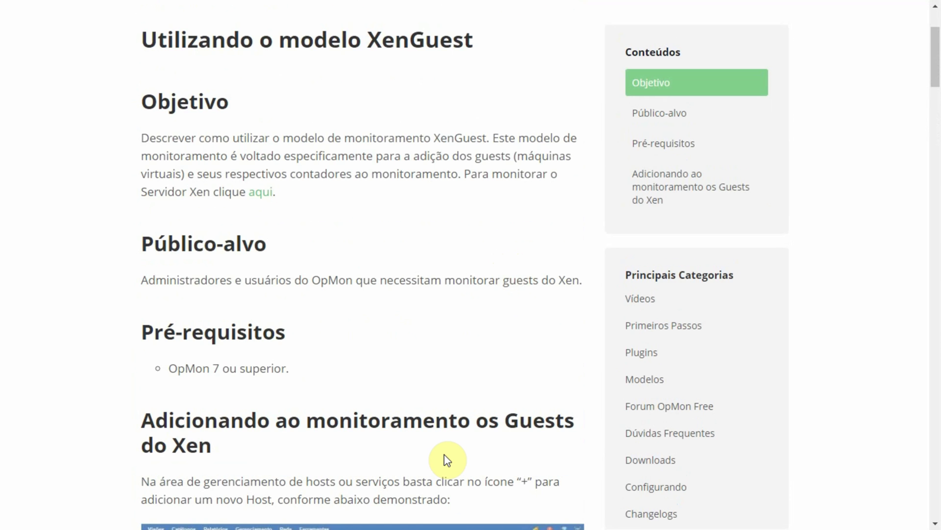
Step: Go to the OpServices Knowledge Base home page and look through its help topics
scroll(445, 458, "up", 3)
left_click(215, 30)
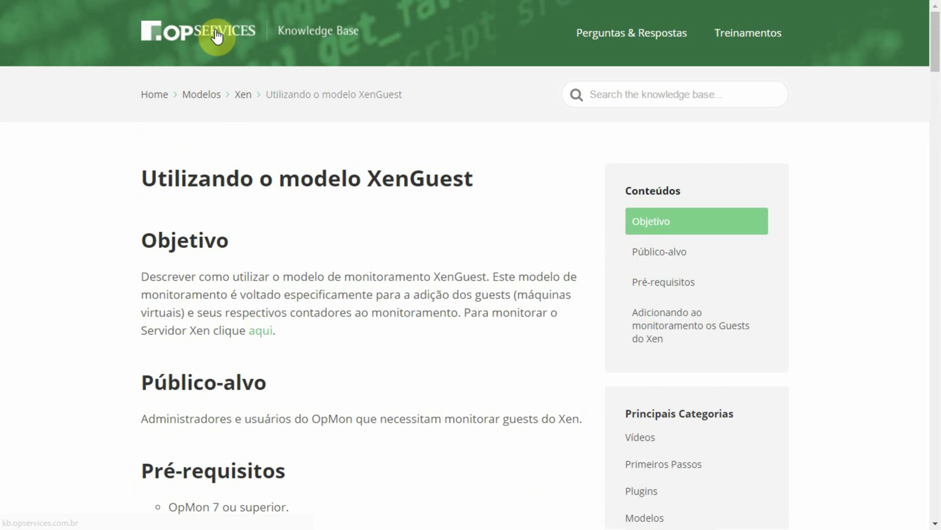
scroll(229, 185, "down", 3)
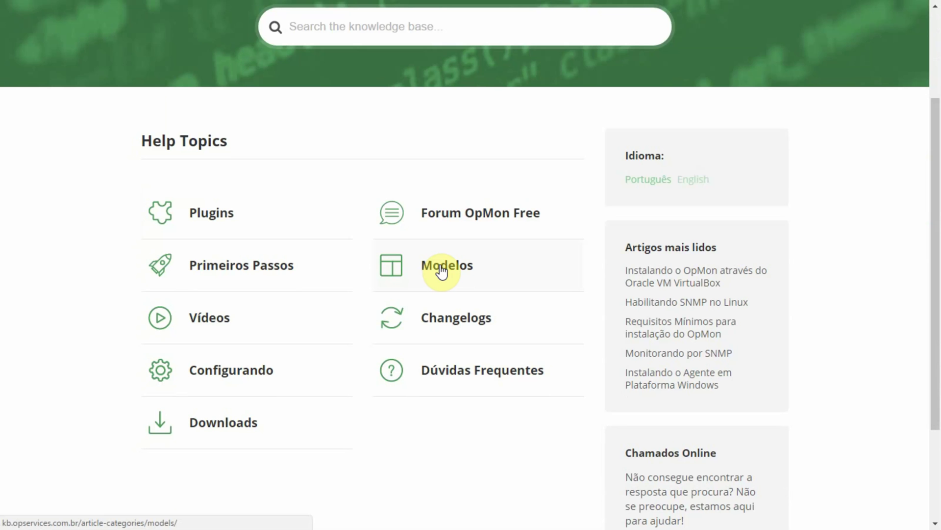
Step: Look through the model categories under Modelos, then return to the Knowledge Base home page and locate the Forum OpMon Free topic
left_click(443, 269)
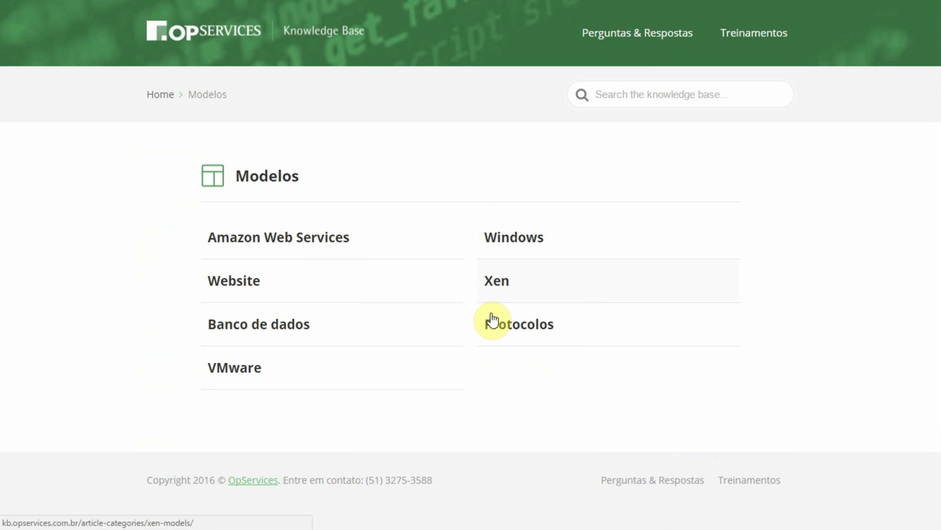
left_click(153, 98)
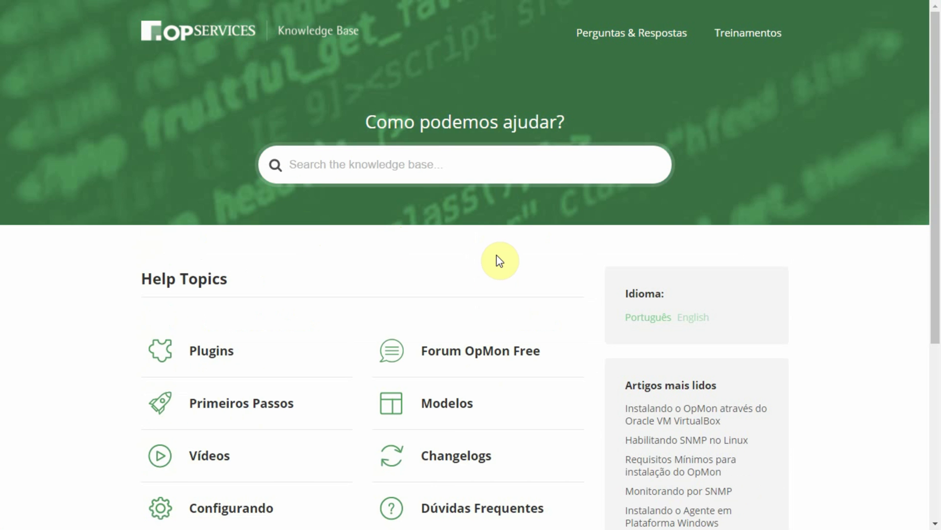
scroll(500, 258, "down", 2)
scroll(508, 218, "down", 1)
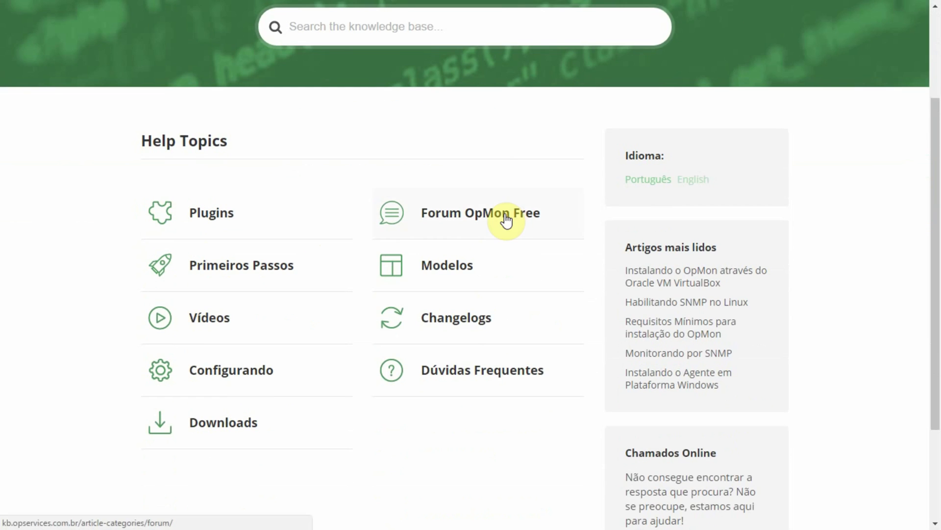
left_click(507, 220)
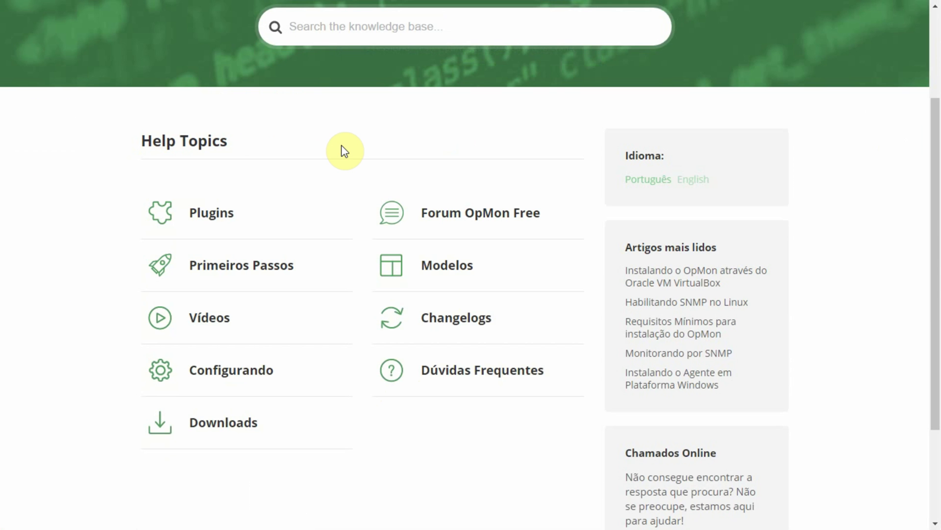
Step: Search the Knowledge Base for "Essenciais" and open the article "Conhecimentos Essenciais para a criação de Modelos"
left_click(386, 36)
type("Essenciais")
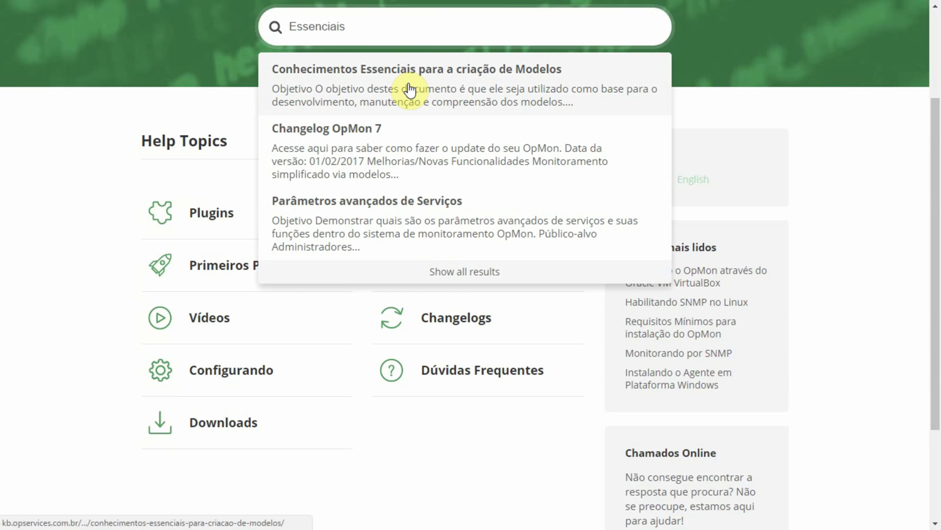
left_click(410, 90)
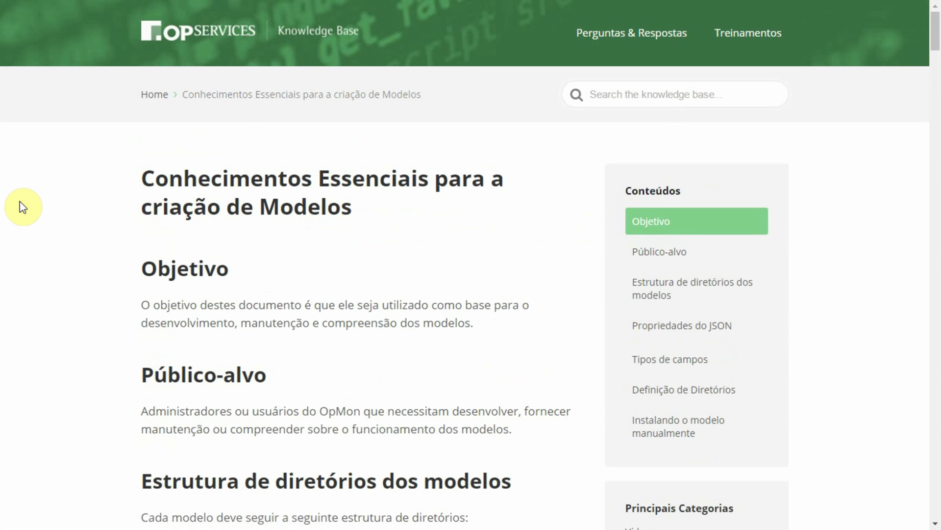
Step: Skim the article's sections on model directory structure and JSON properties, and return to the help topics on the home page
scroll(330, 248, "down", 6)
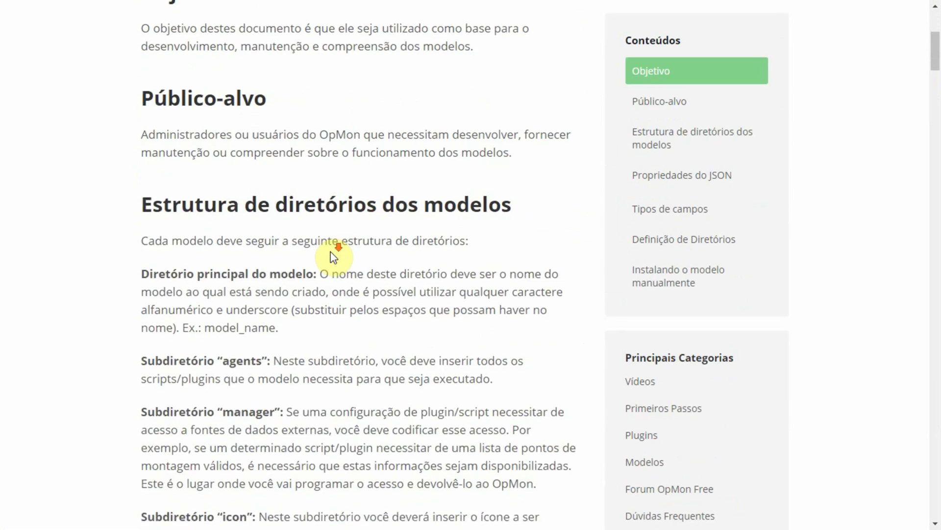
scroll(334, 256, "down", 6)
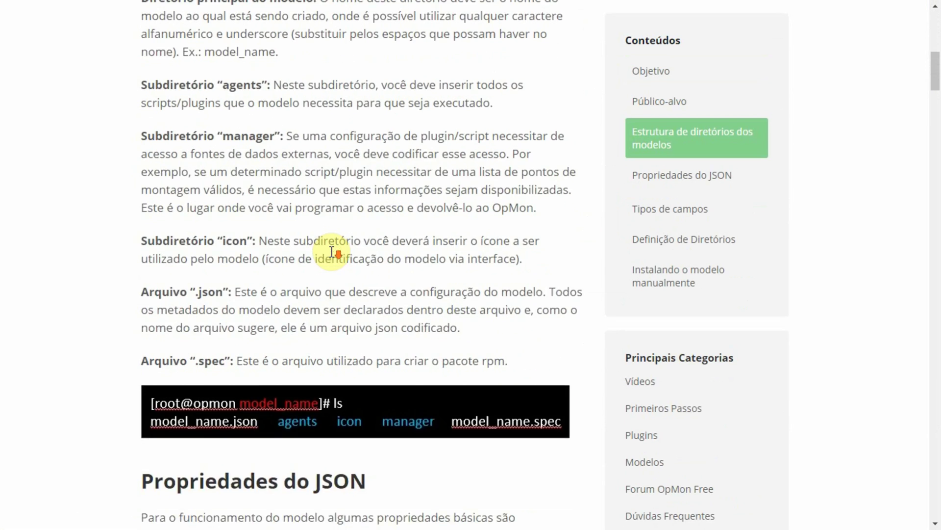
scroll(332, 252, "down", 4)
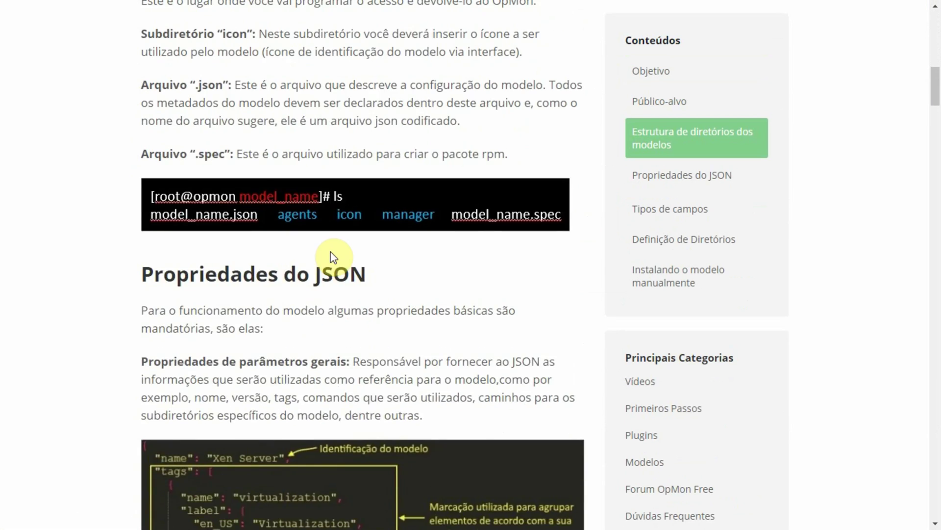
scroll(331, 252, "up", 16)
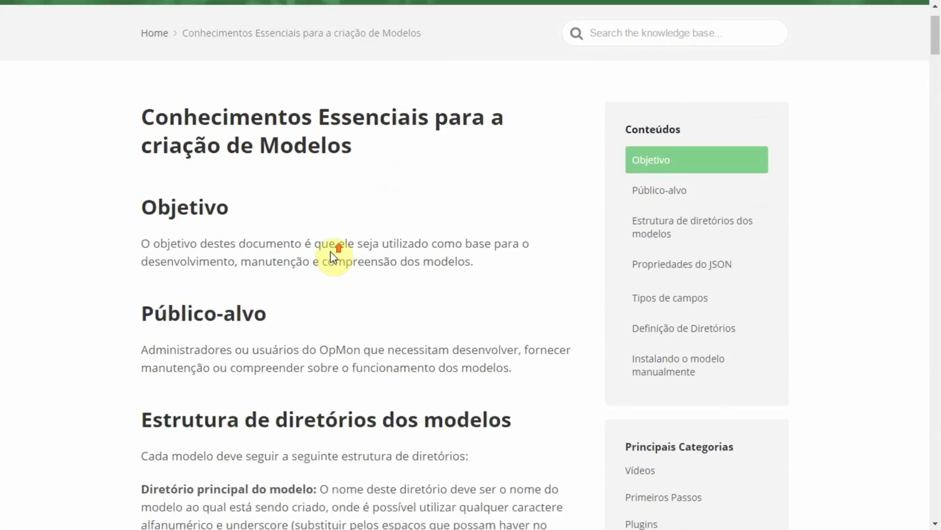
scroll(334, 256, "up", 1)
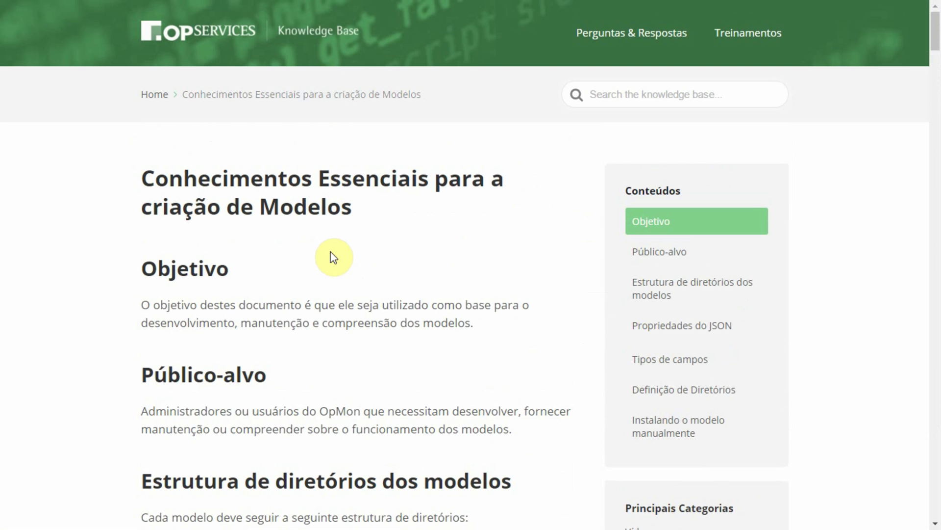
left_click(210, 33)
scroll(385, 277, "down", 3)
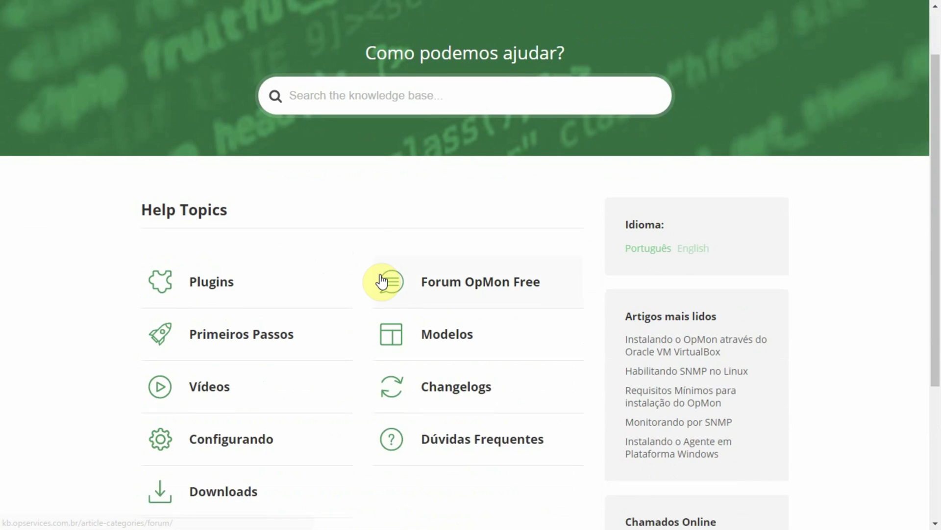